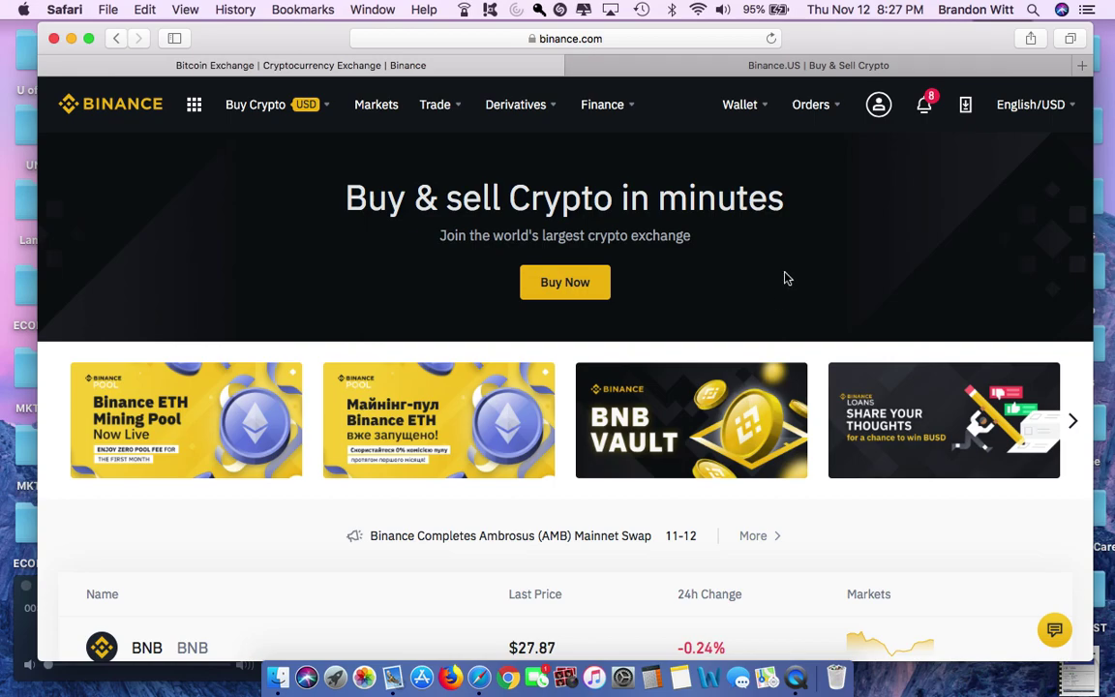
Step: Switch back and forth between the Binance.com and Binance.US tabs, ending on the Binance.US homepage
click(782, 67)
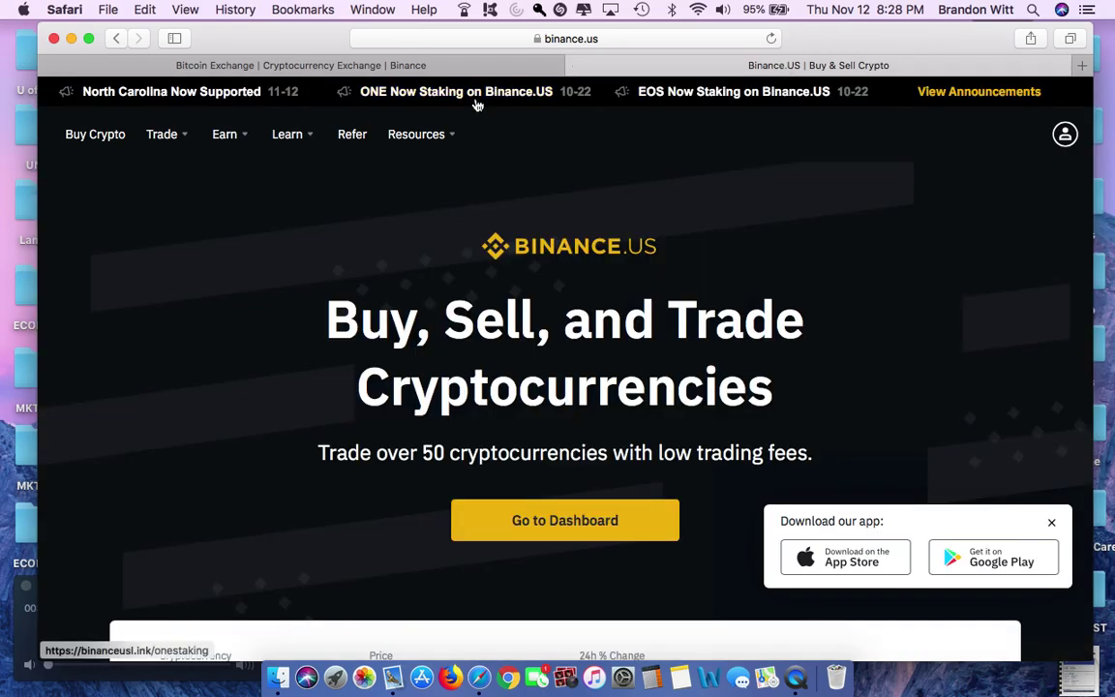
click(522, 66)
mouse_move(523, 103)
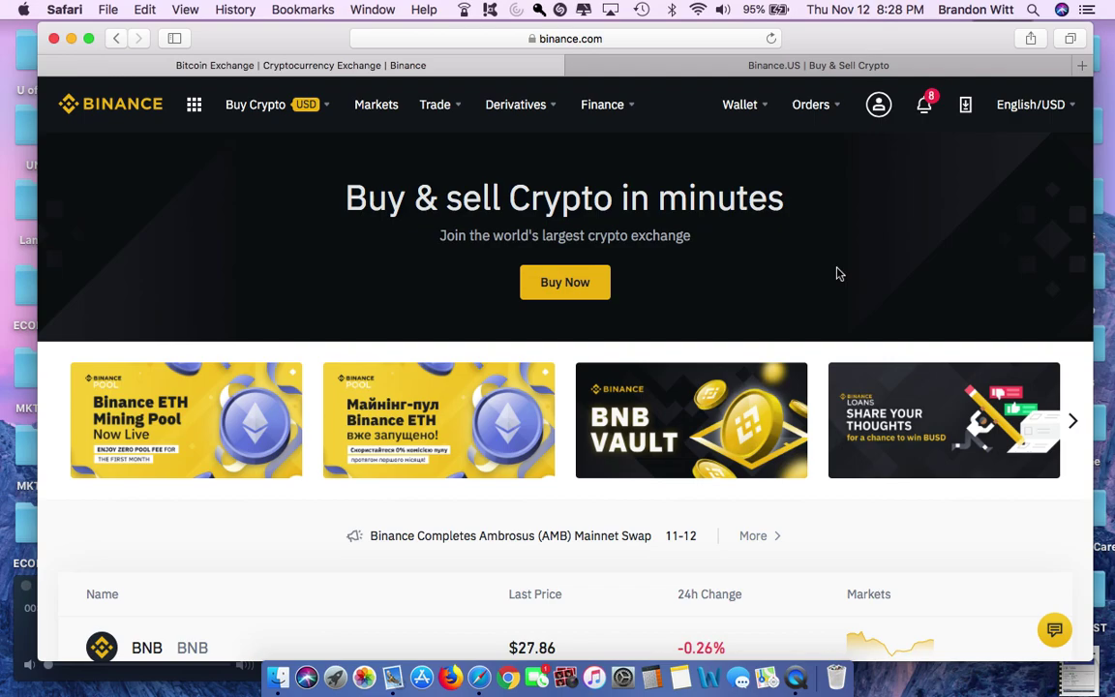
click(853, 68)
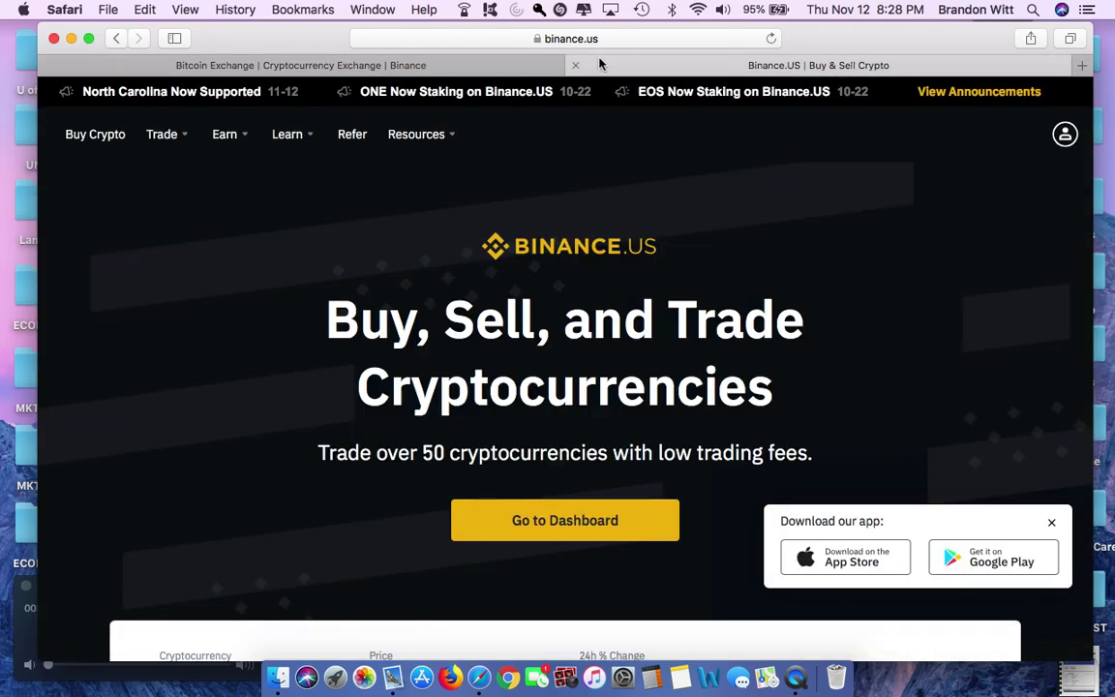
click(511, 70)
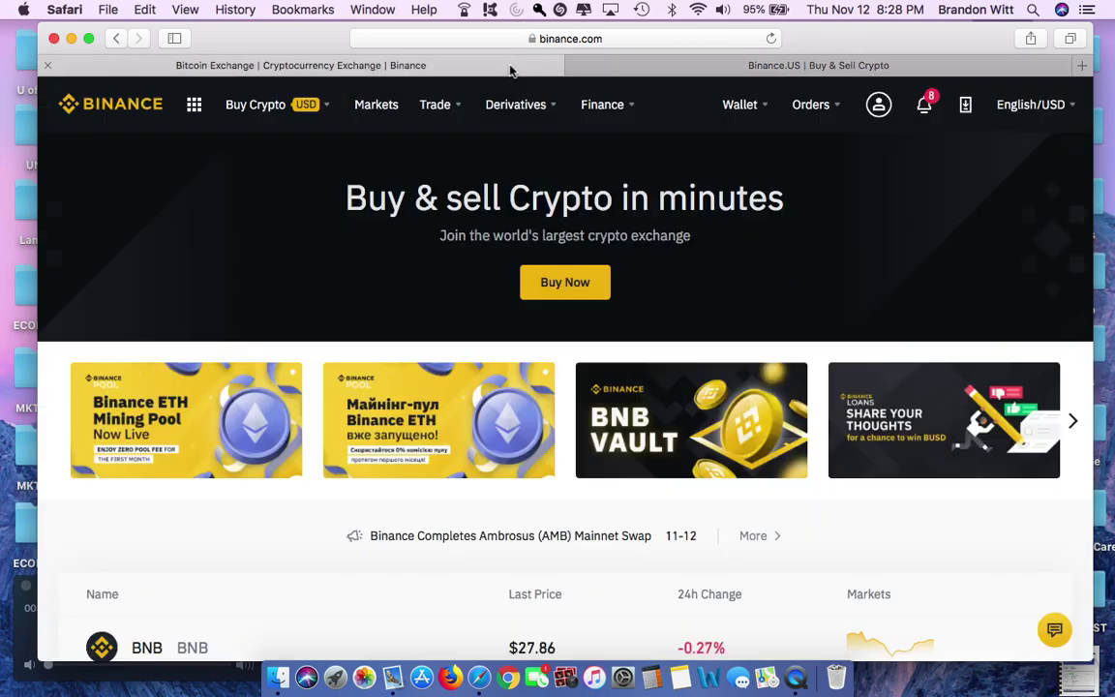
mouse_move(571, 143)
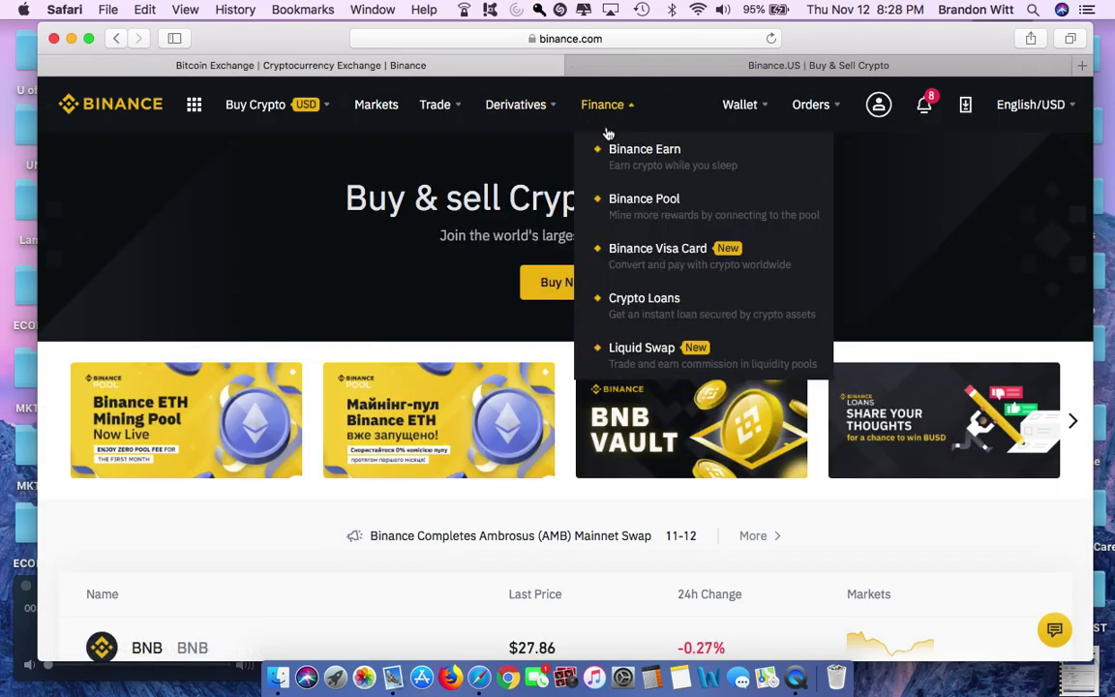
click(754, 70)
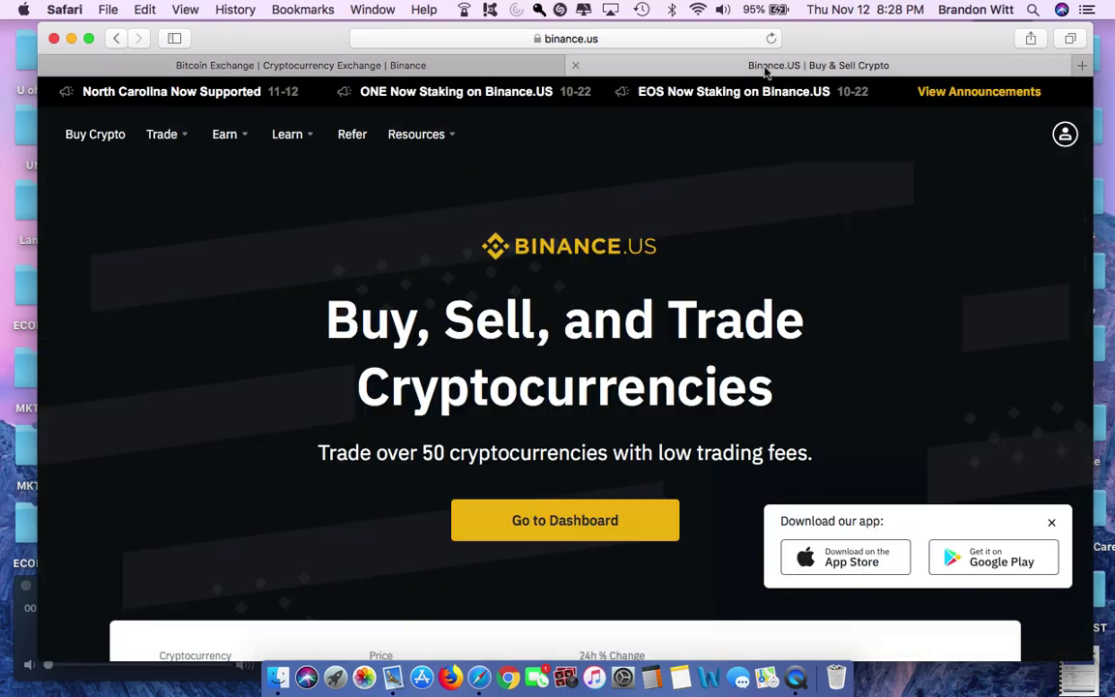
click(540, 69)
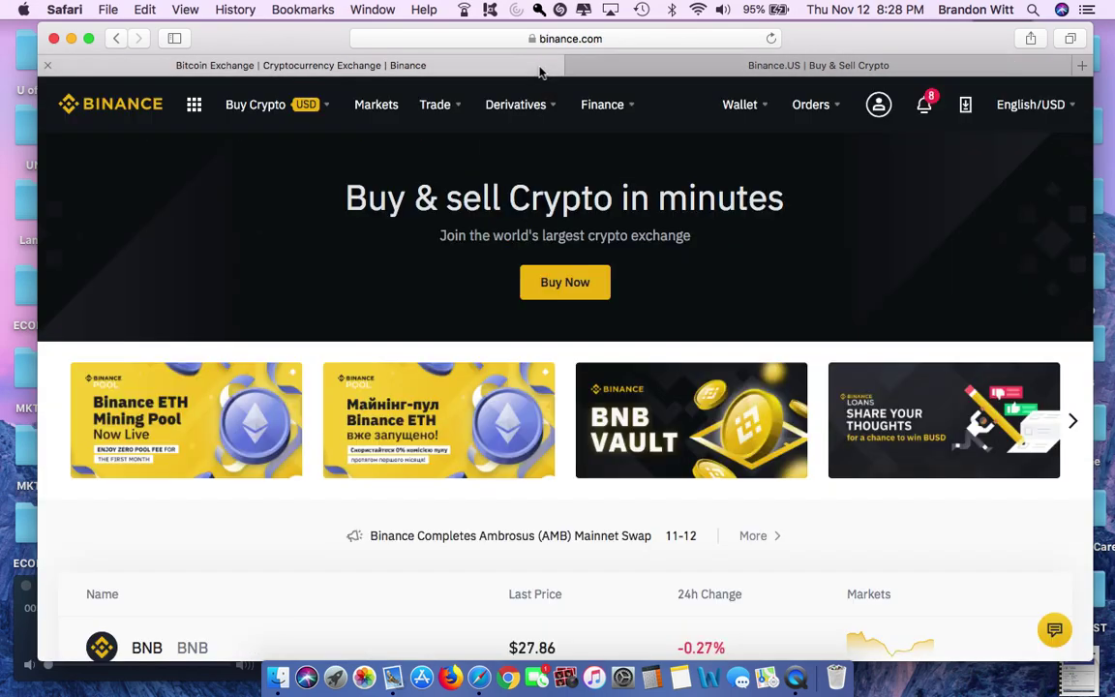
click(771, 68)
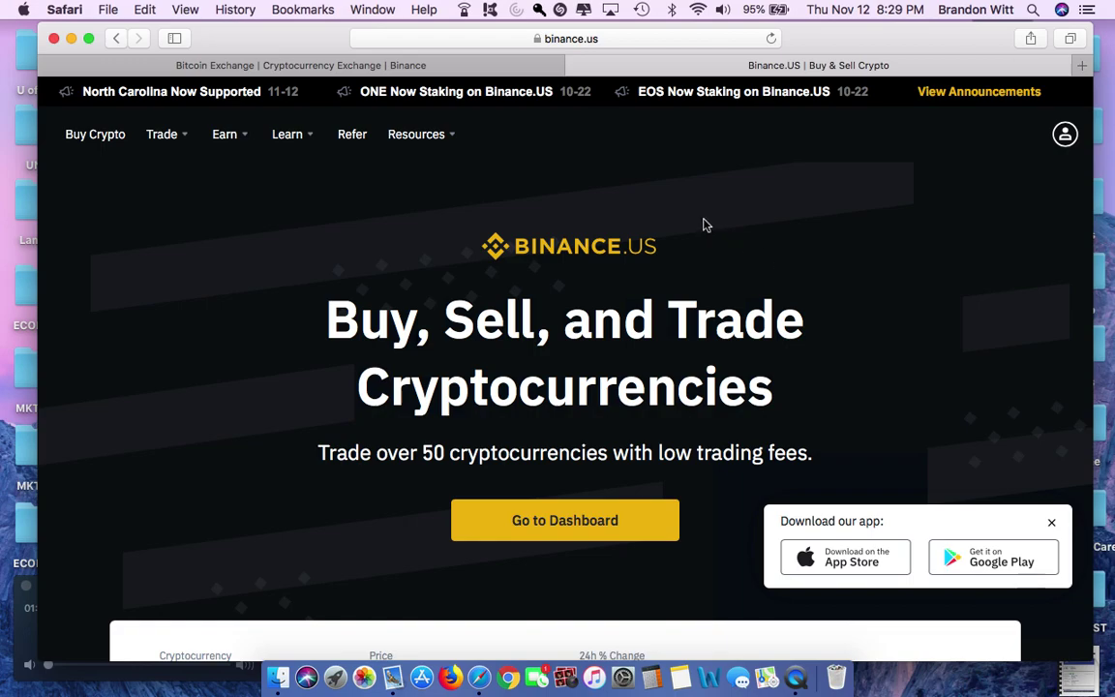
Step: Open the Binance.US dashboard, then search 'BNB' in the Binance.com Fiat and Spot wallet
click(550, 525)
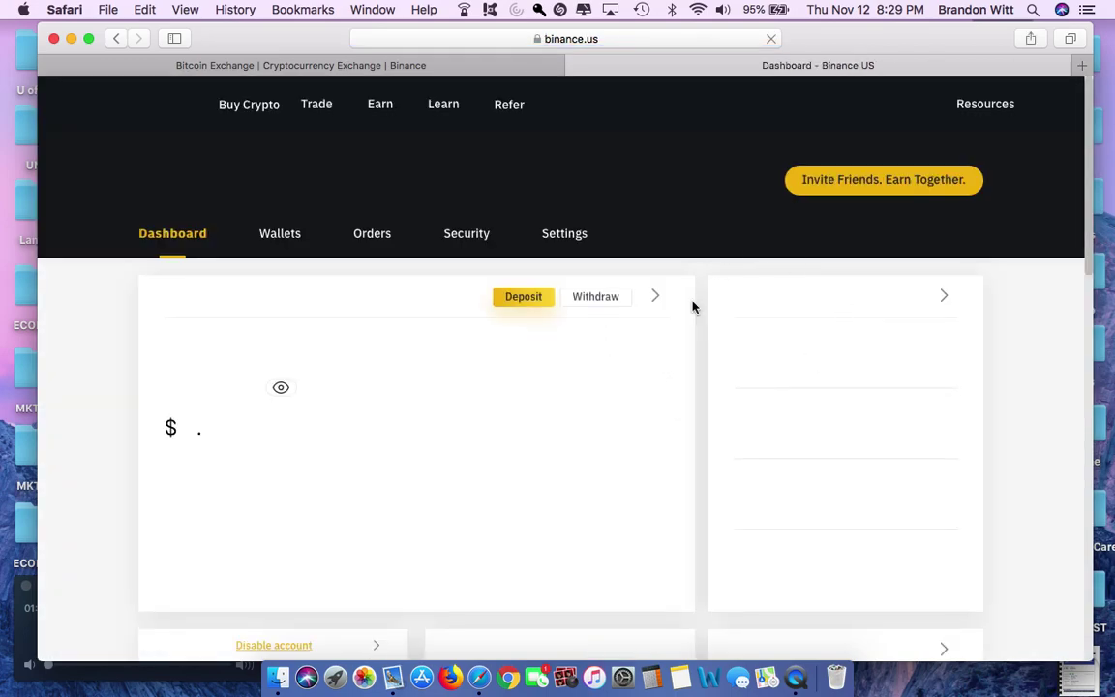
click(397, 69)
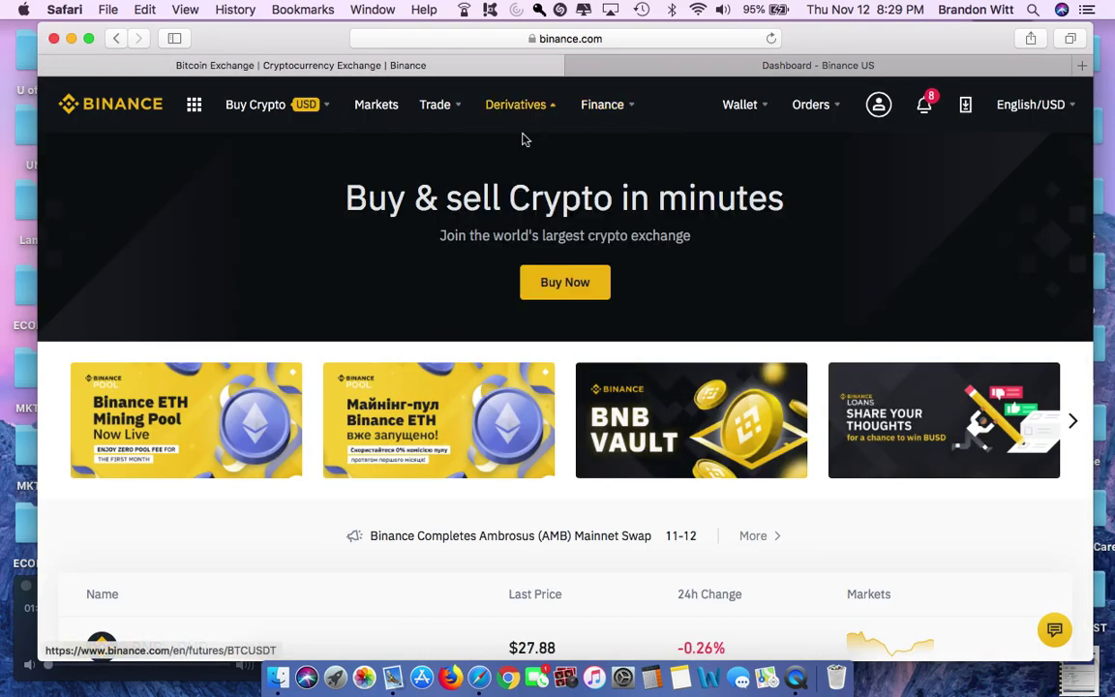
mouse_move(741, 105)
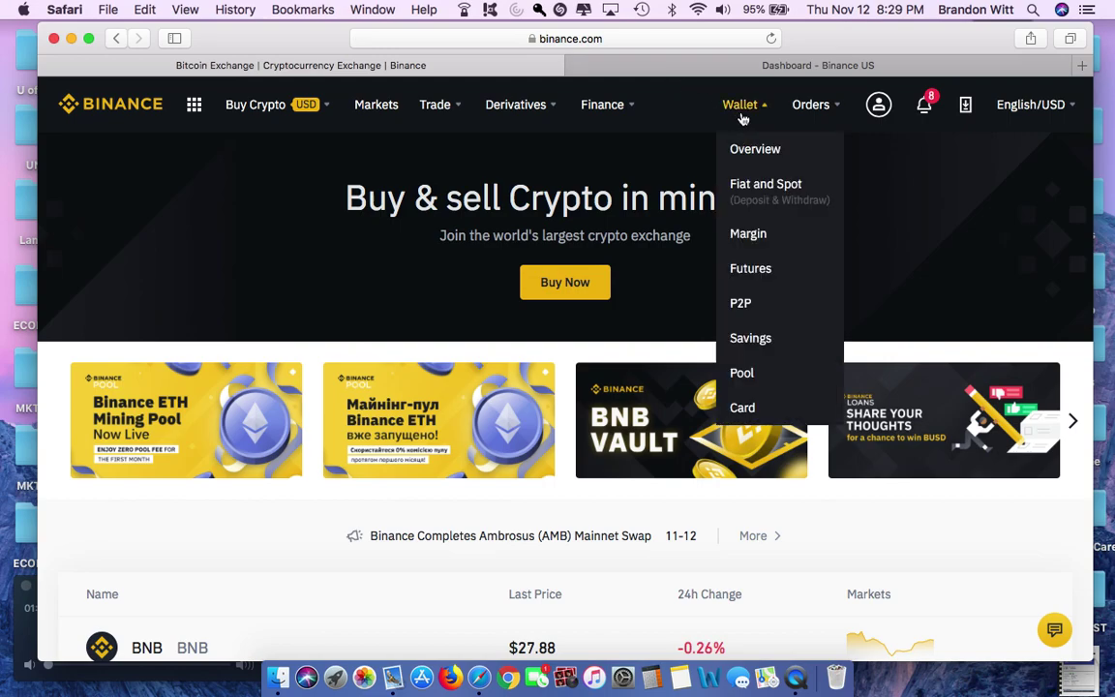
click(788, 190)
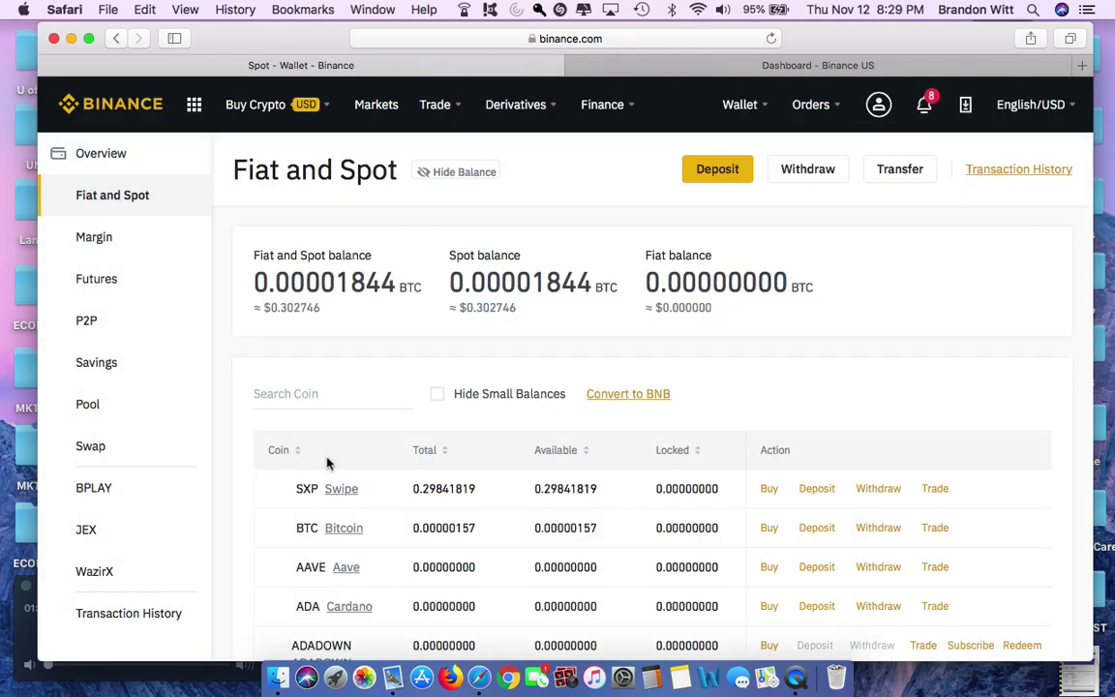
scroll(326, 463, down, 1)
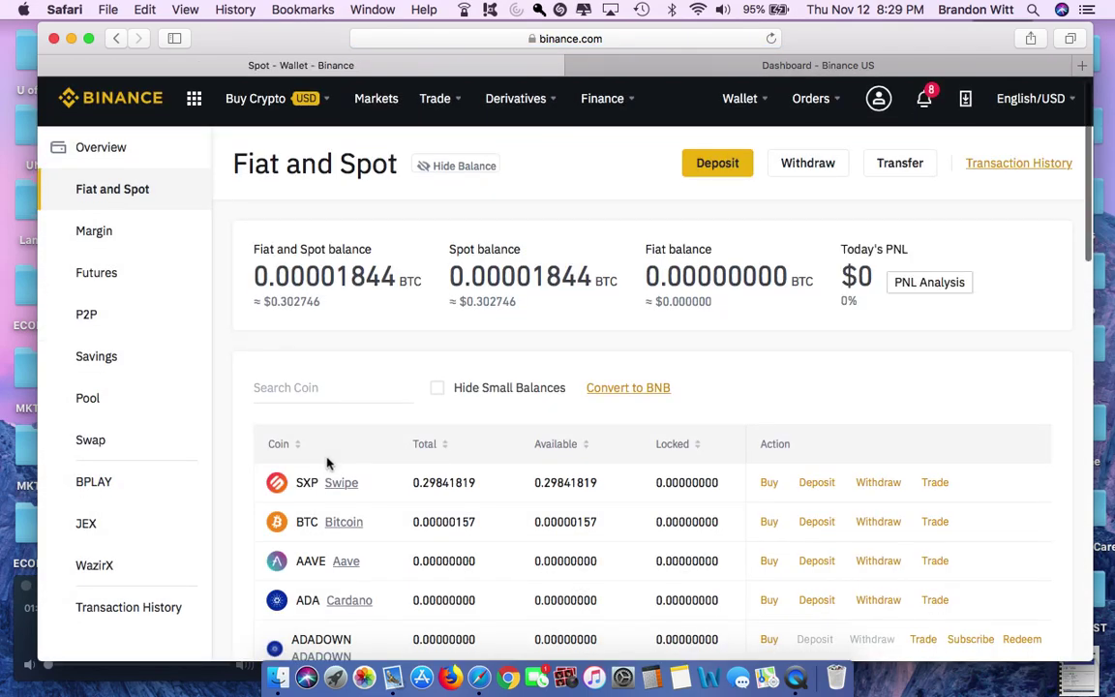
click(339, 386)
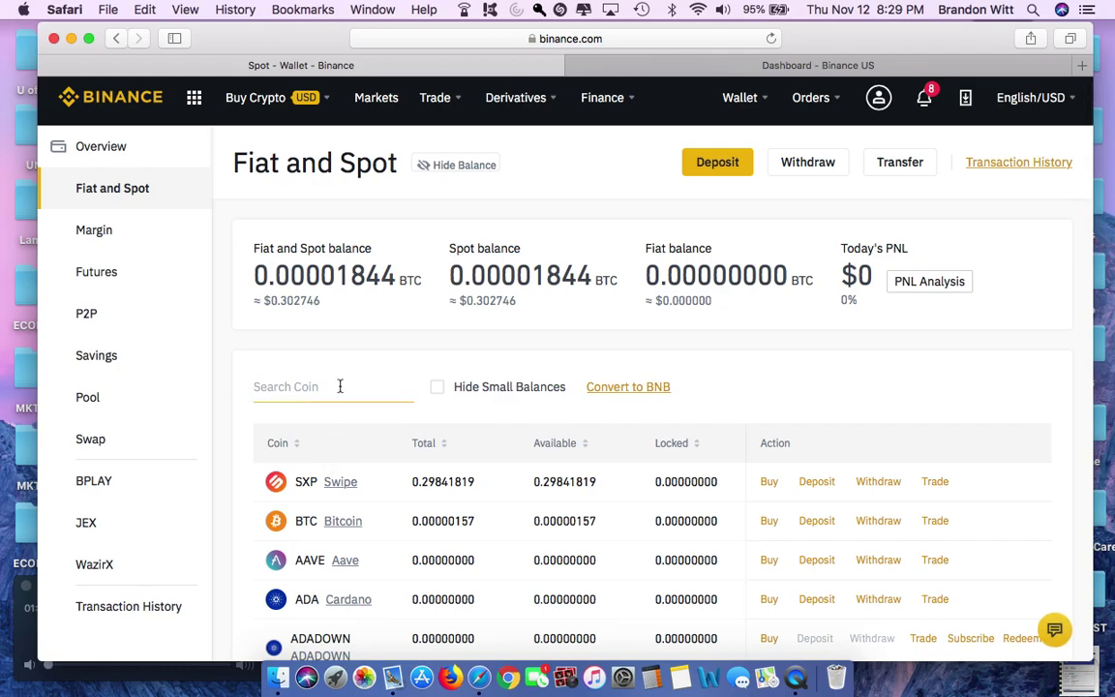
text(BNB)
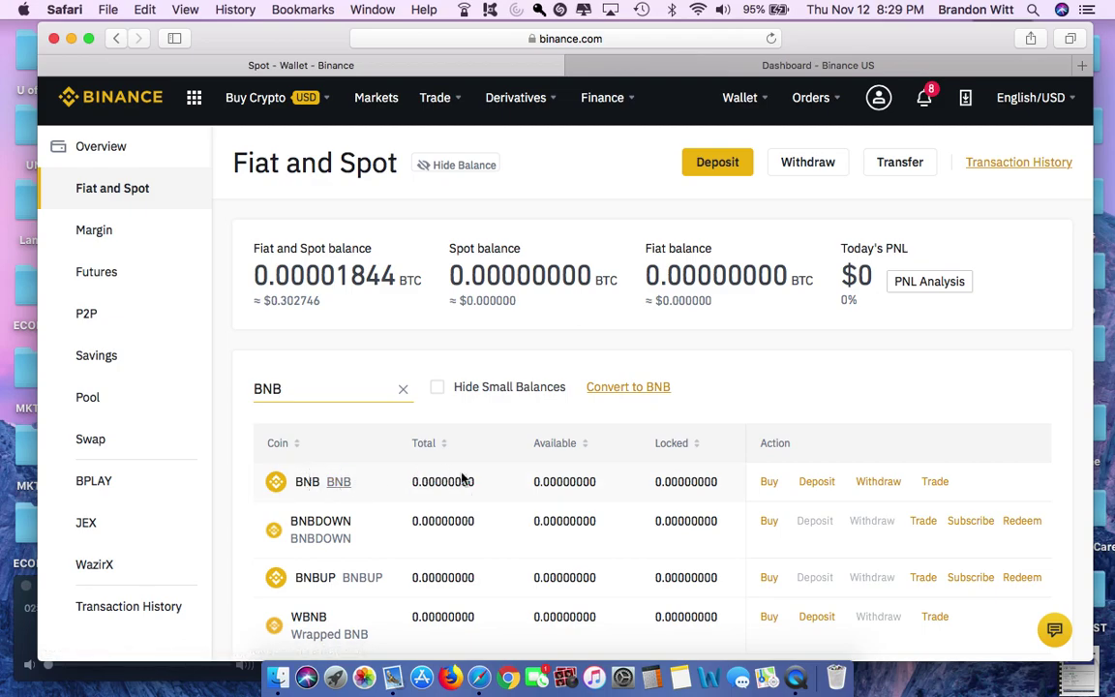
Step: Start a BNB withdrawal on Binance.com, then view the Binance.US Wallets balance showing $94.50
click(875, 481)
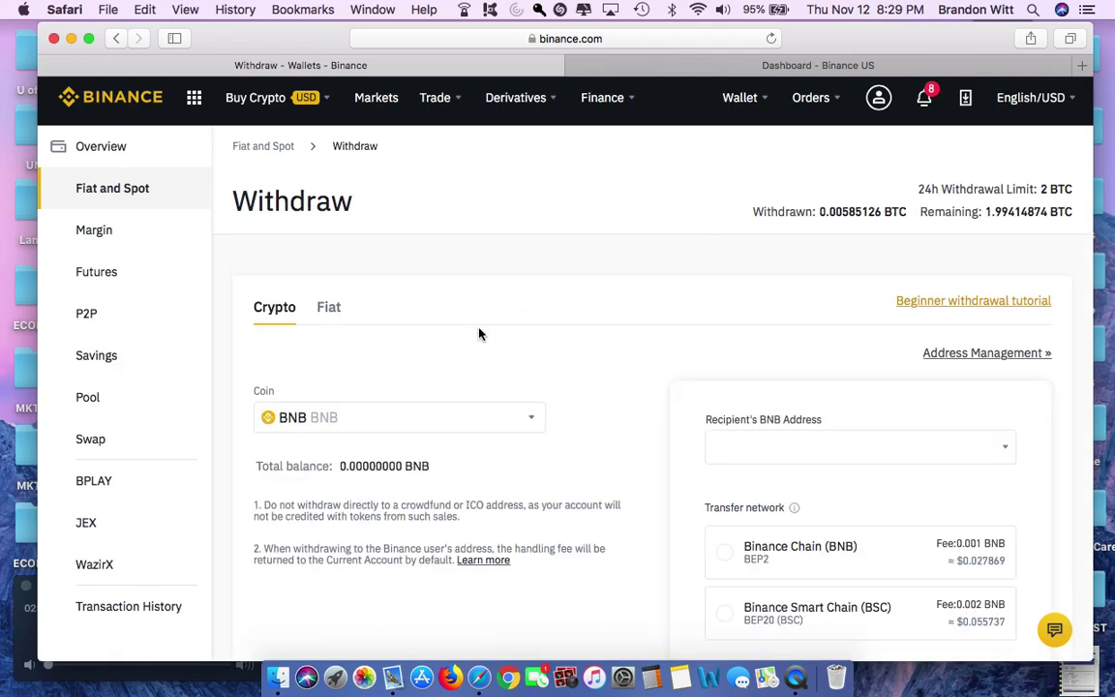
scroll(478, 334, down, 1)
scroll(478, 334, down, 1)
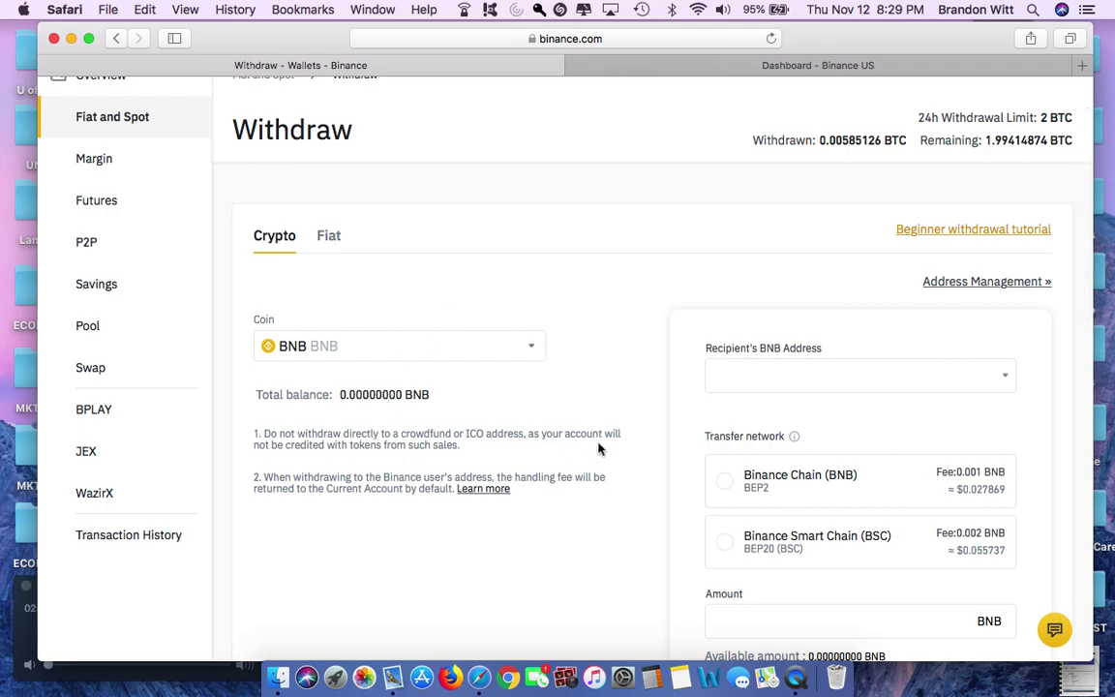
click(779, 66)
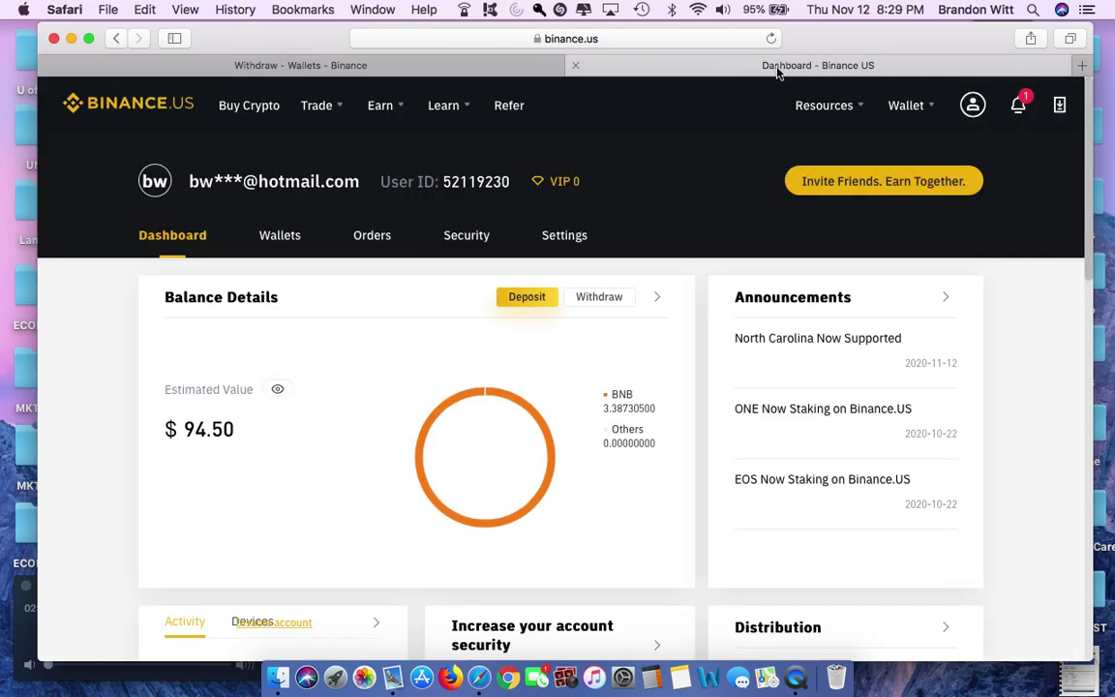
click(279, 237)
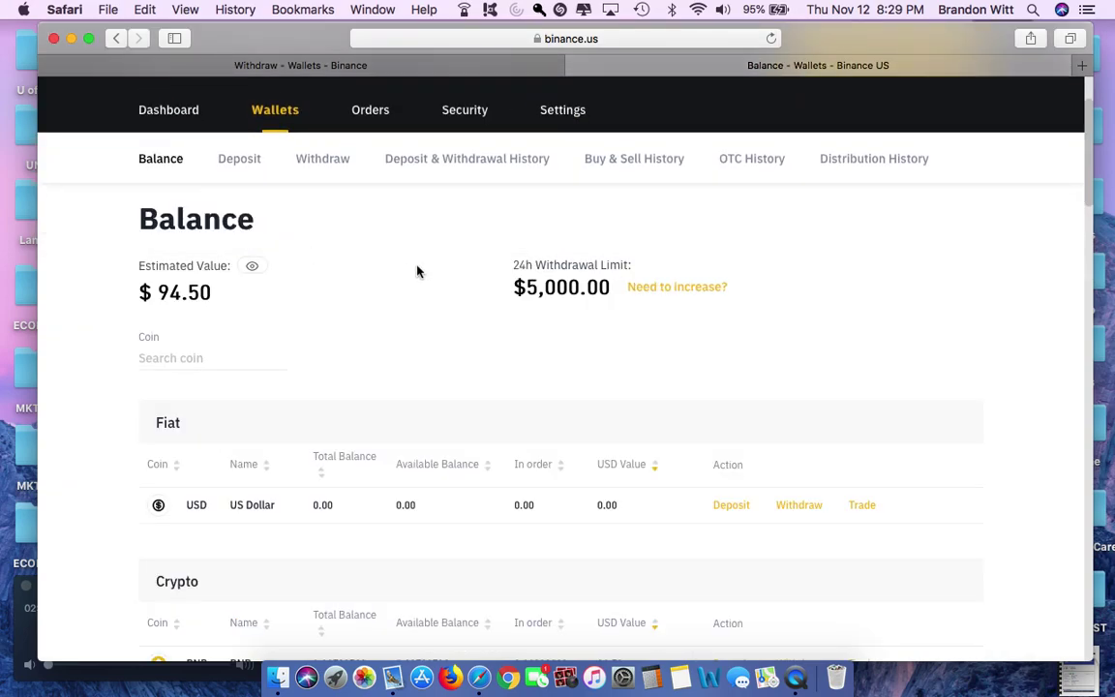
Step: Open the Binance.US deposit page and pick BNB as the coin
click(241, 160)
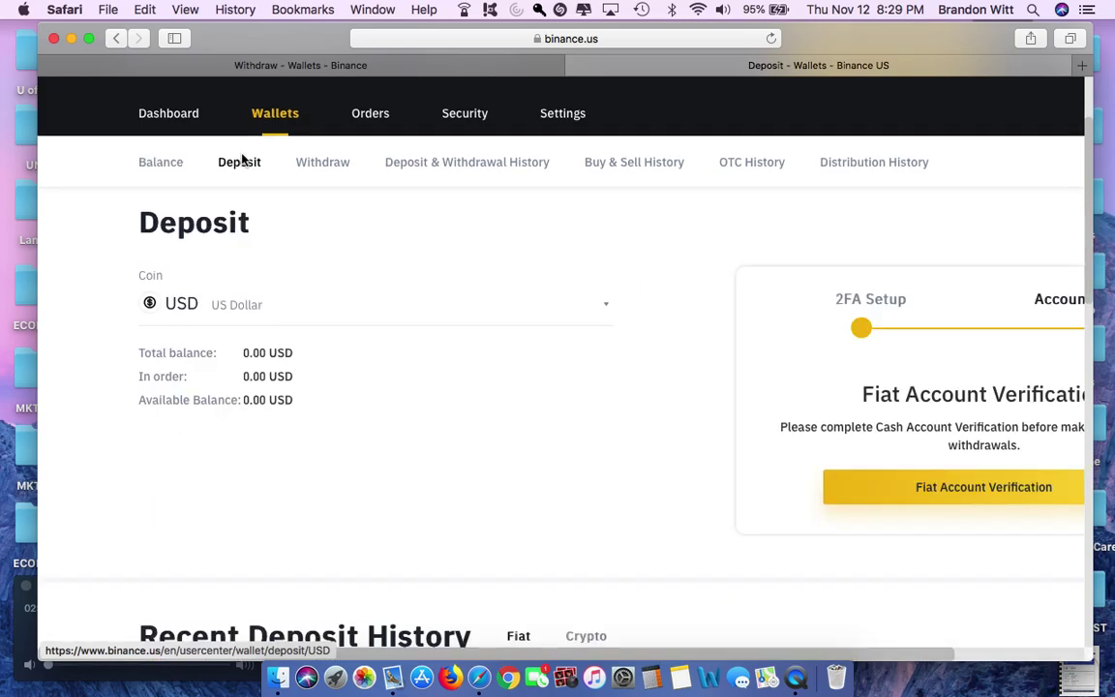
click(329, 309)
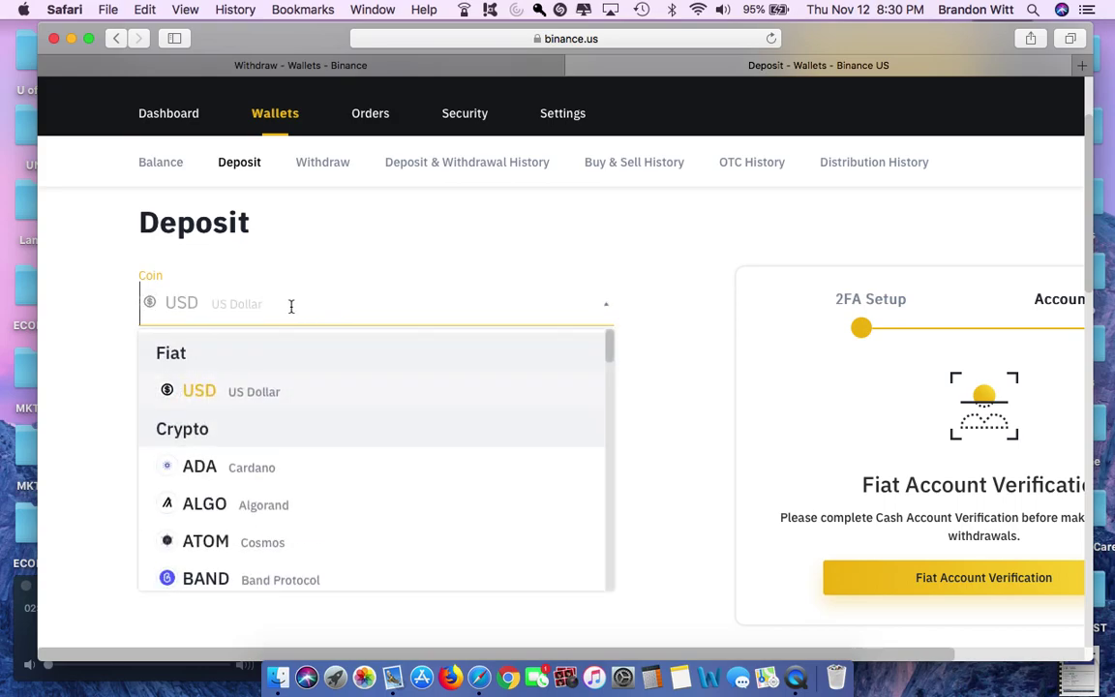
text(BNB)
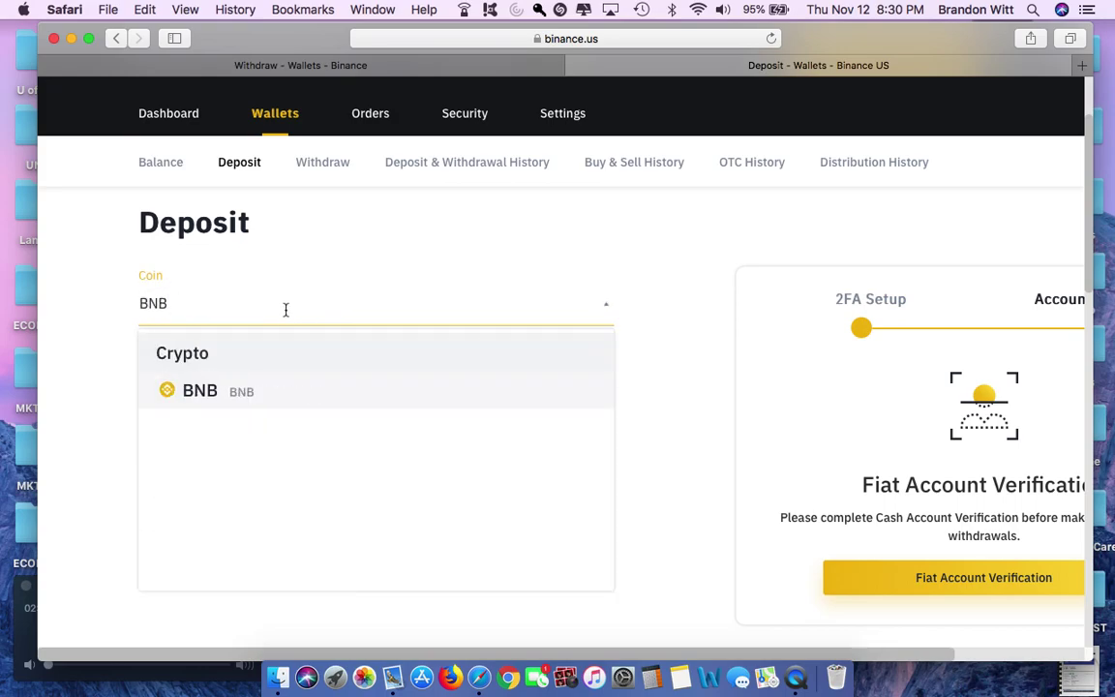
click(273, 398)
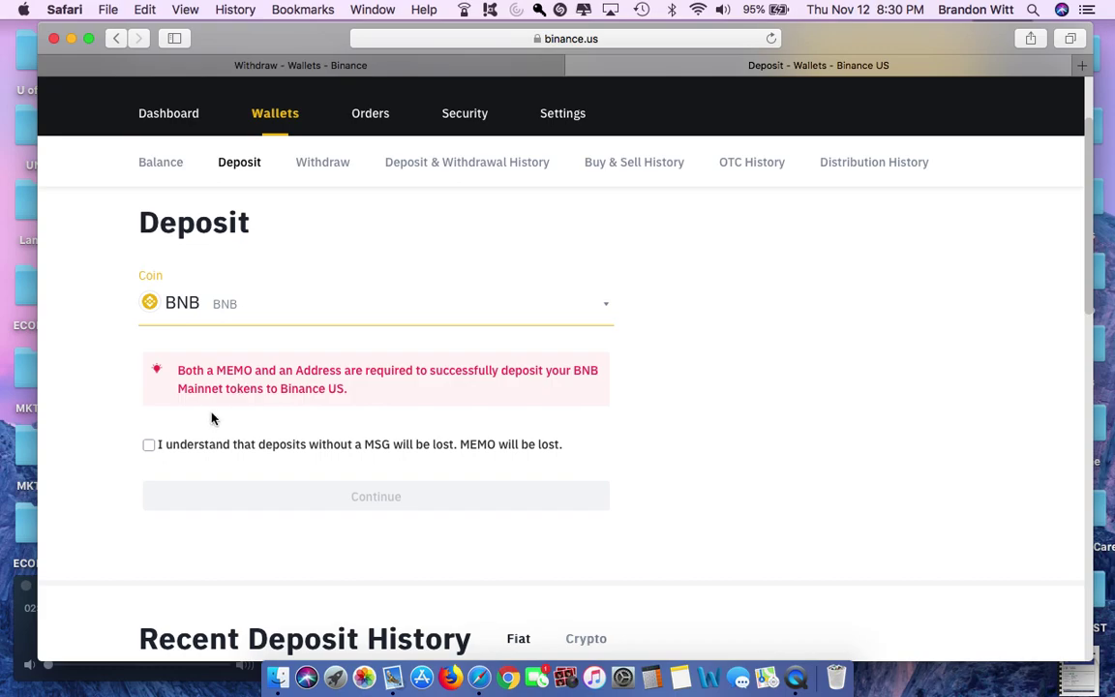
Step: Acknowledge that BNB deposits without a MEMO will be lost
drag(217, 370, 370, 380)
click(288, 371)
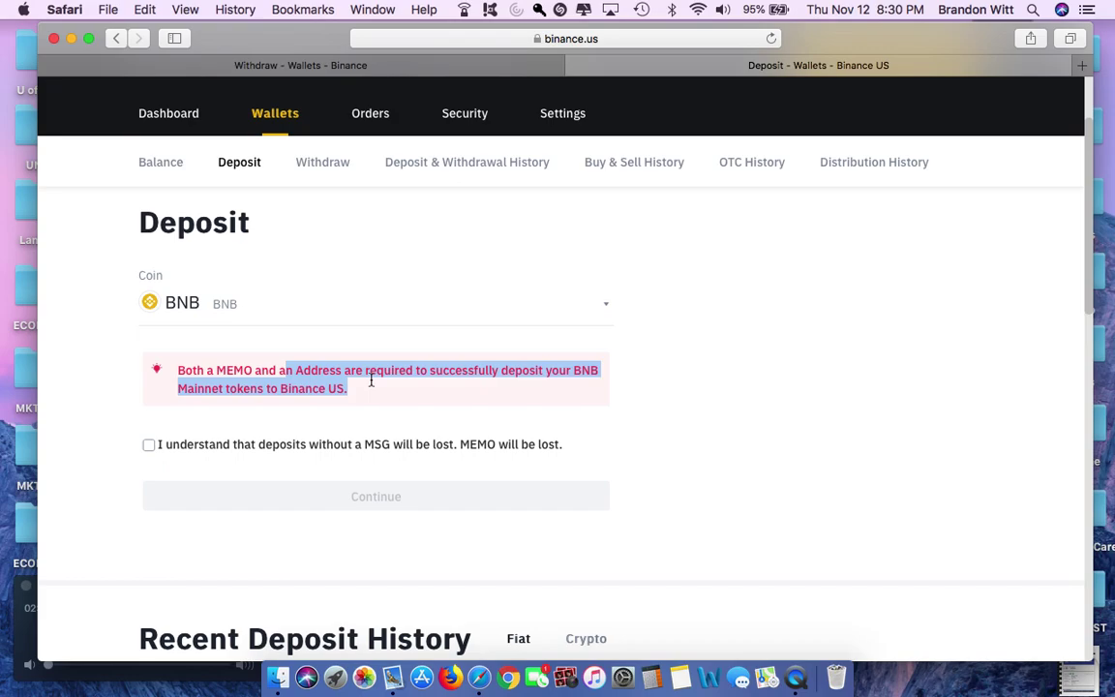
click(378, 410)
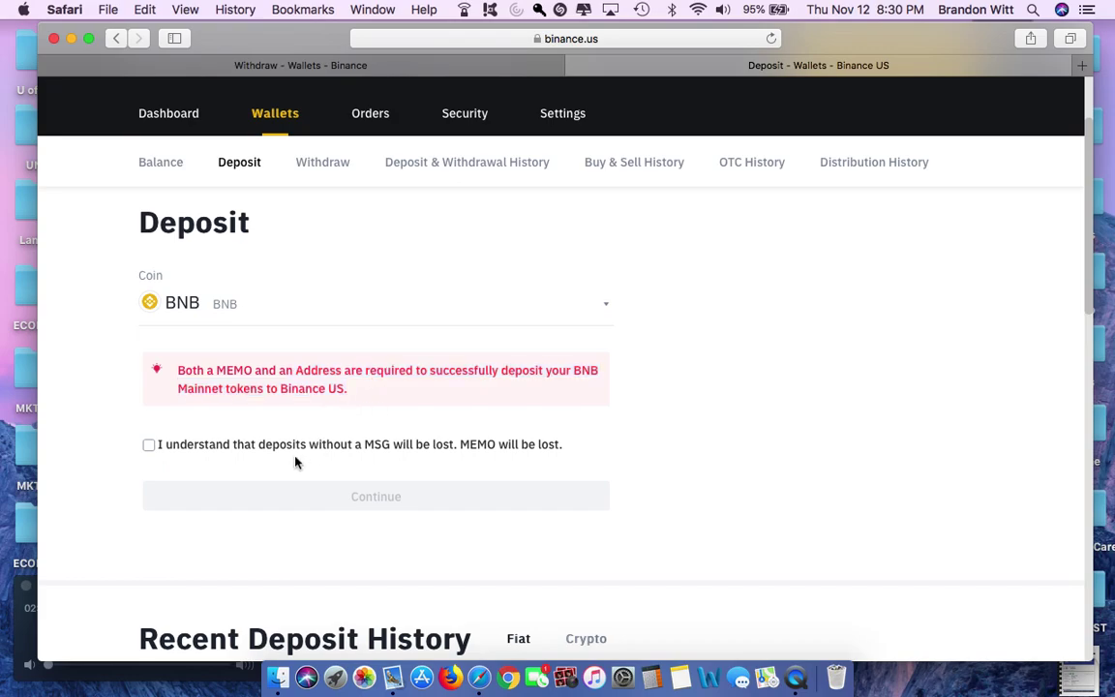
click(148, 445)
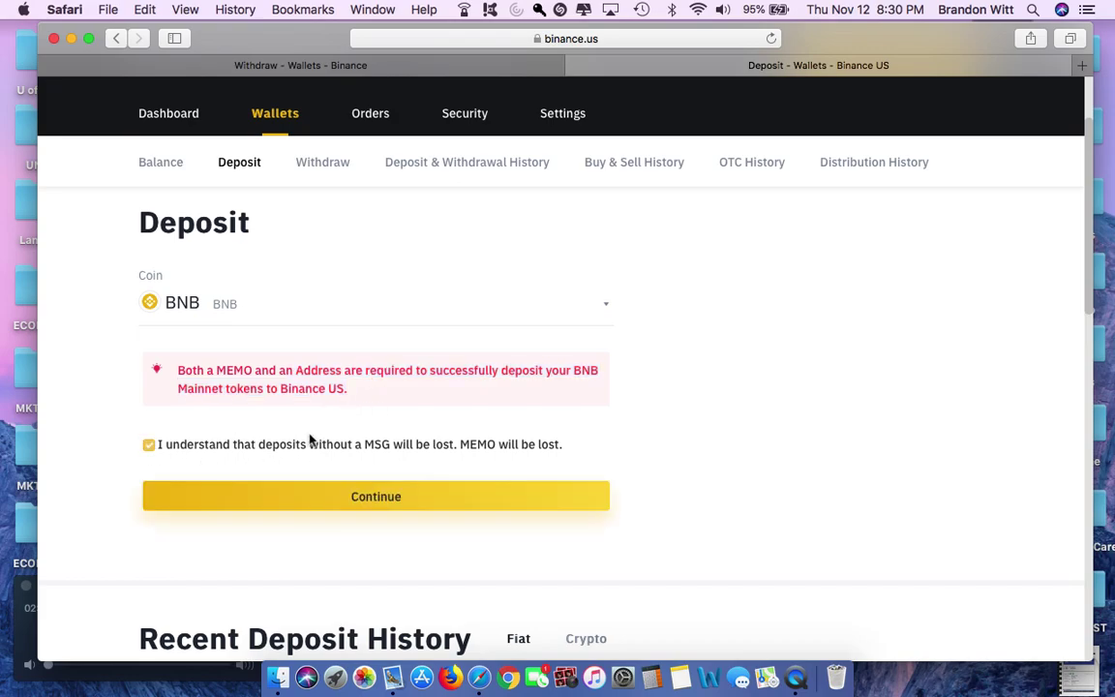
Step: Reveal the BNB BEP2 deposit address and memo, then return to the Binance.com withdrawal tab
click(368, 495)
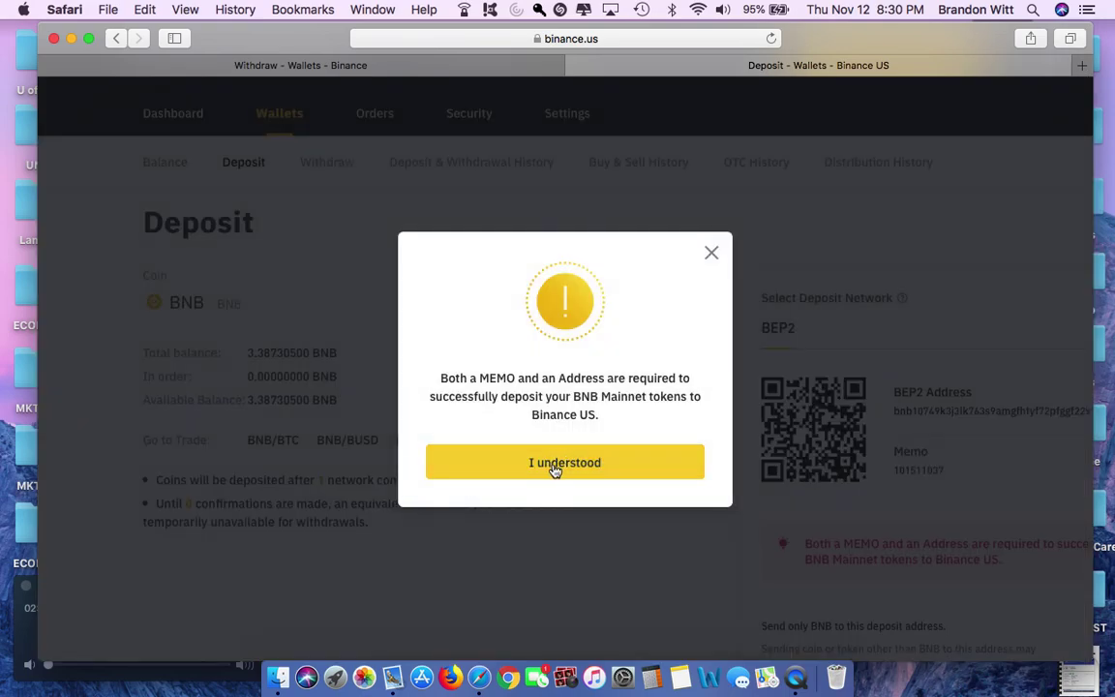
click(571, 469)
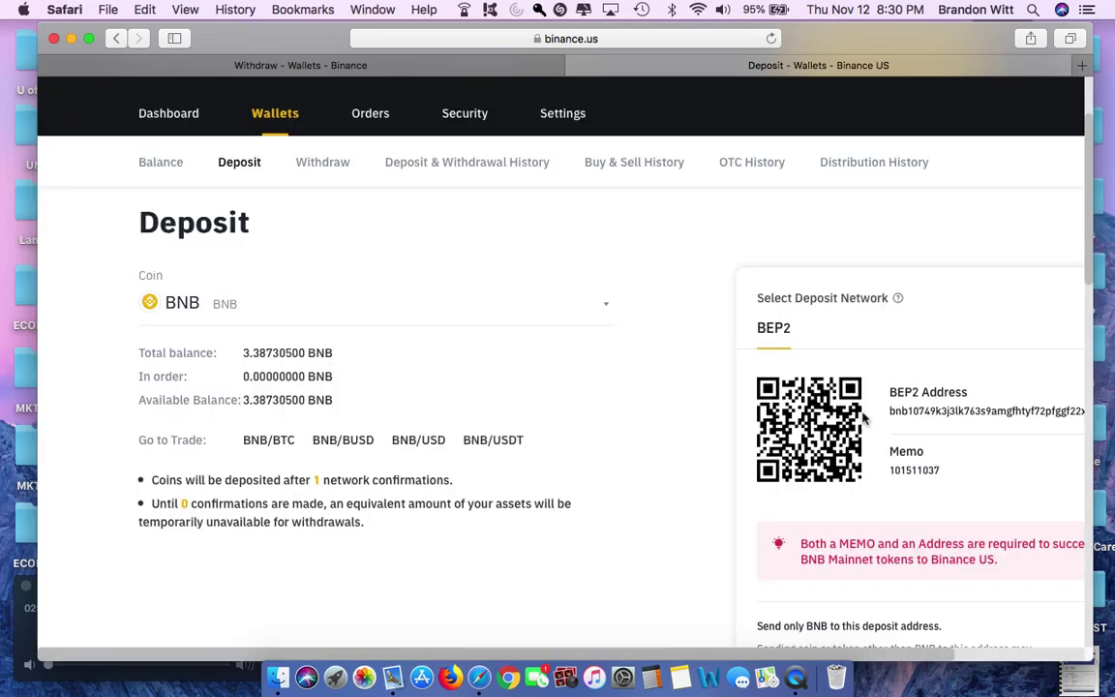
scroll(933, 402, right, 3)
scroll(820, 421, left, 3)
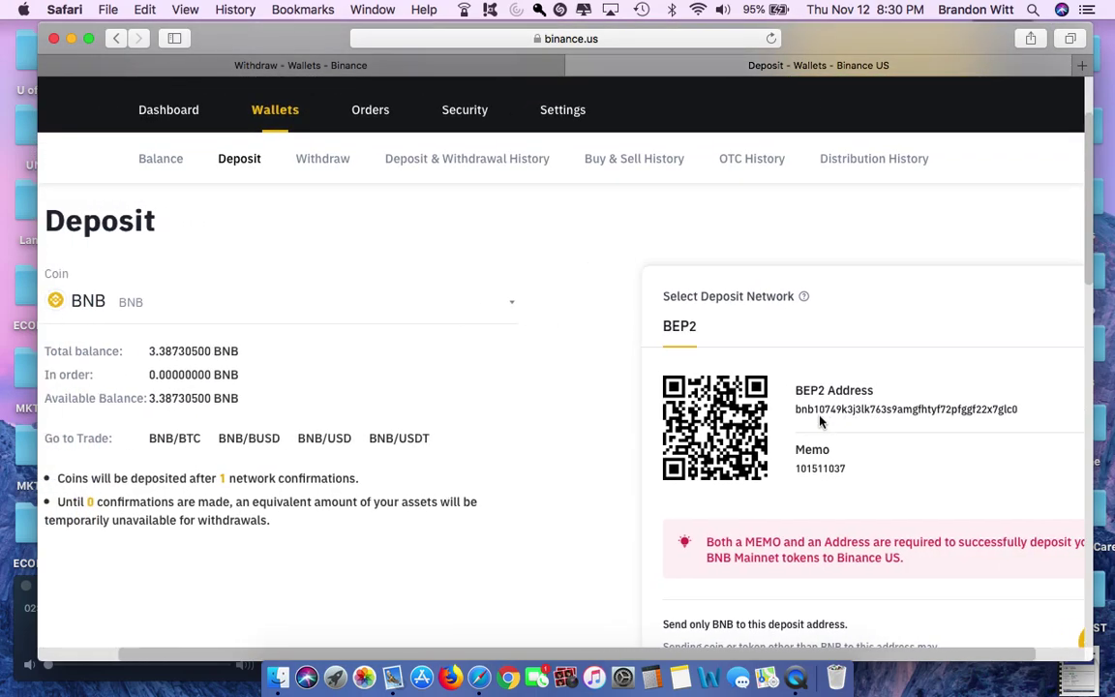
scroll(803, 464, right, 3)
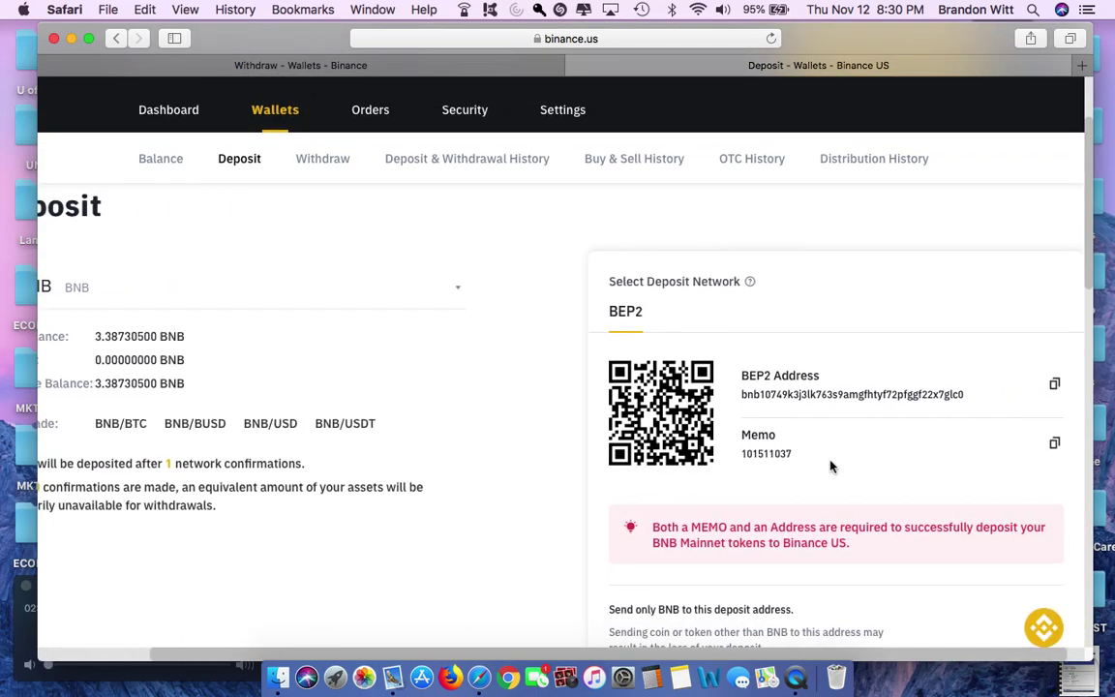
scroll(828, 466, left, 3)
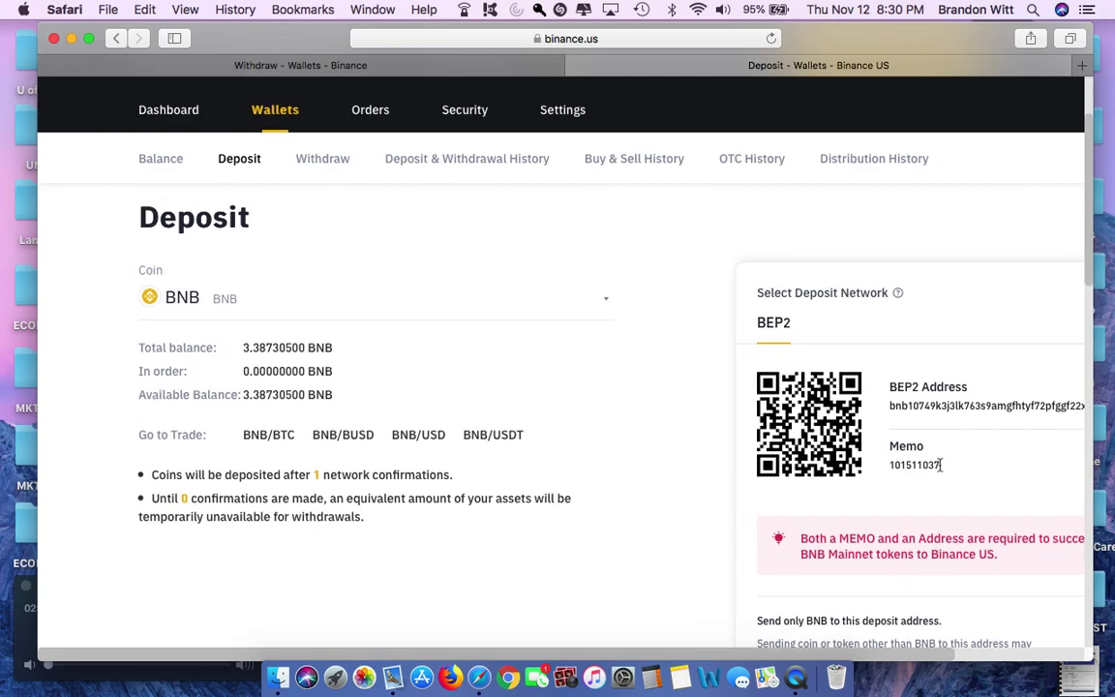
scroll(936, 465, down, 5)
scroll(936, 471, up, 3)
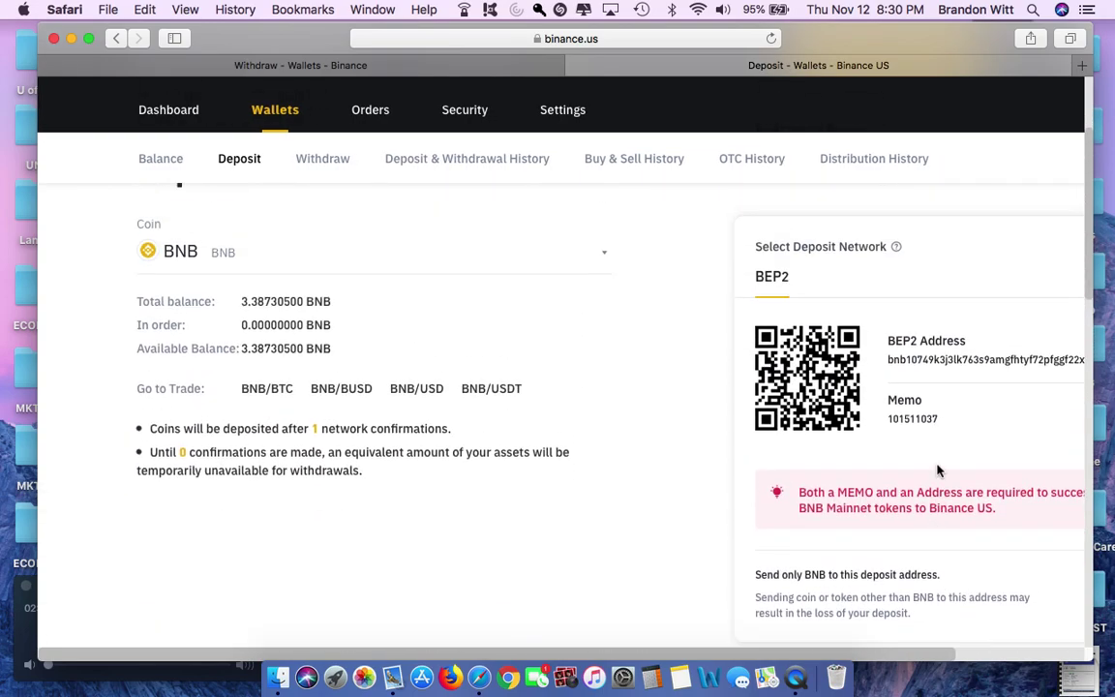
scroll(936, 470, down, 1)
scroll(936, 470, up, 2)
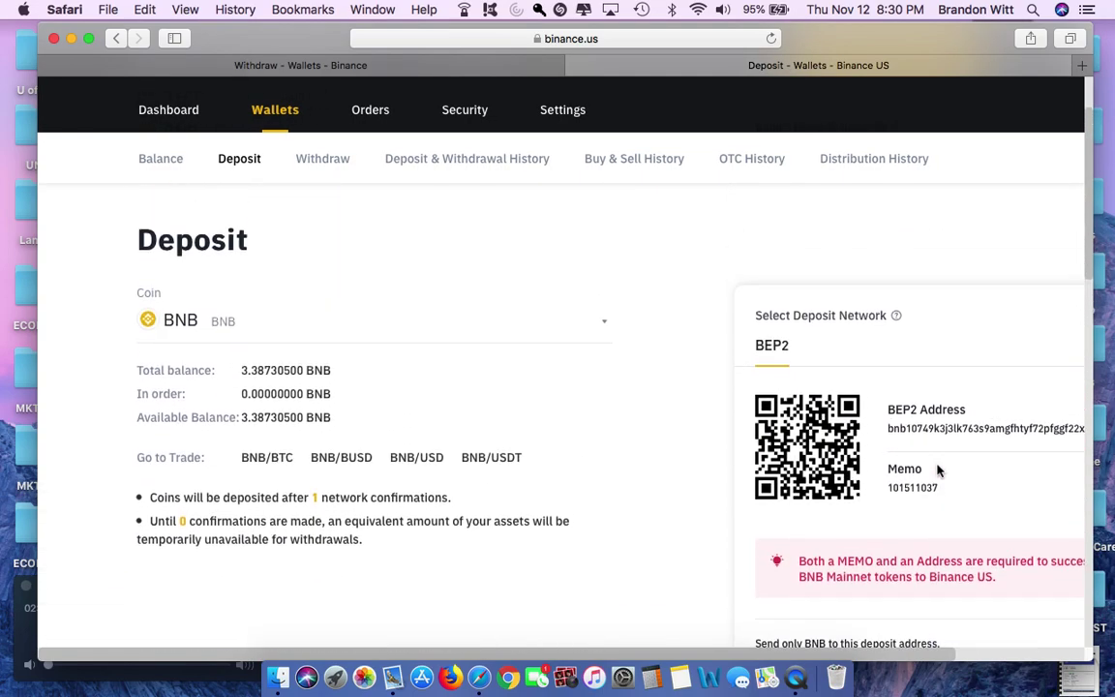
click(472, 65)
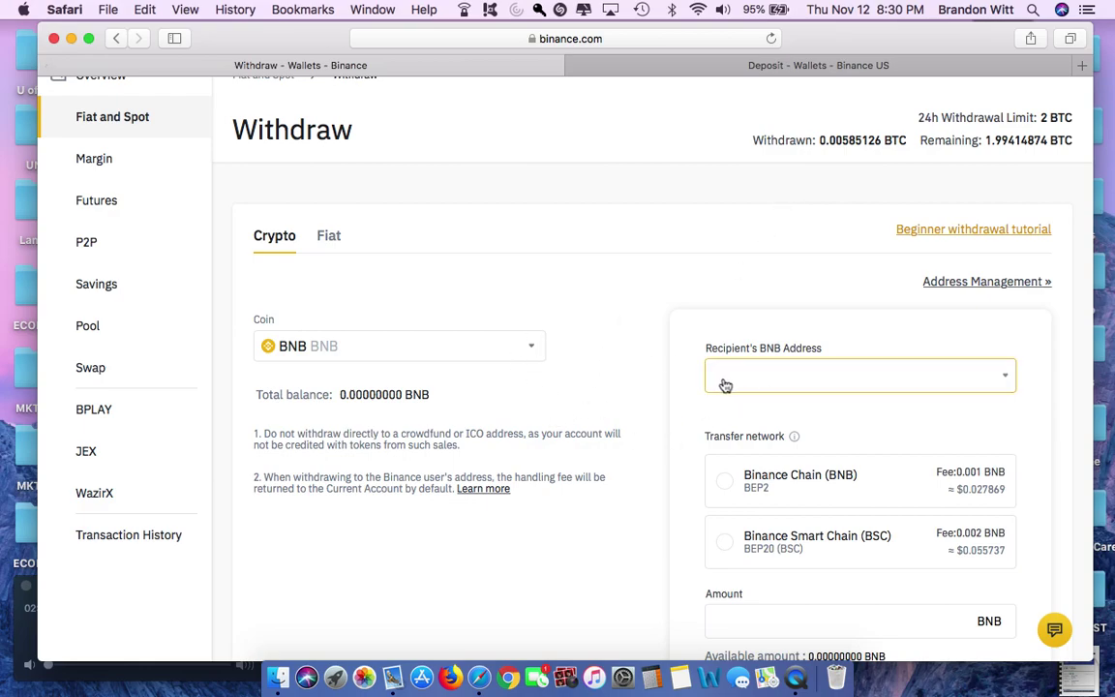
Step: Copy the BEP2 deposit address from the Binance.US deposit page
scroll(791, 381, down, 1)
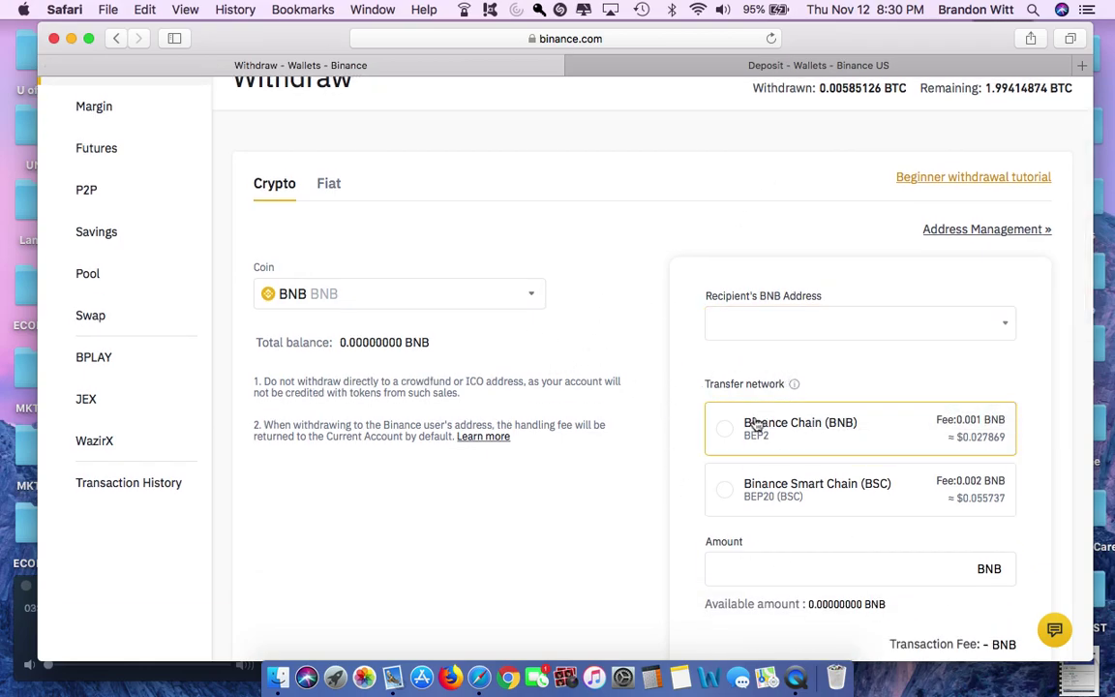
scroll(760, 436, down, 1)
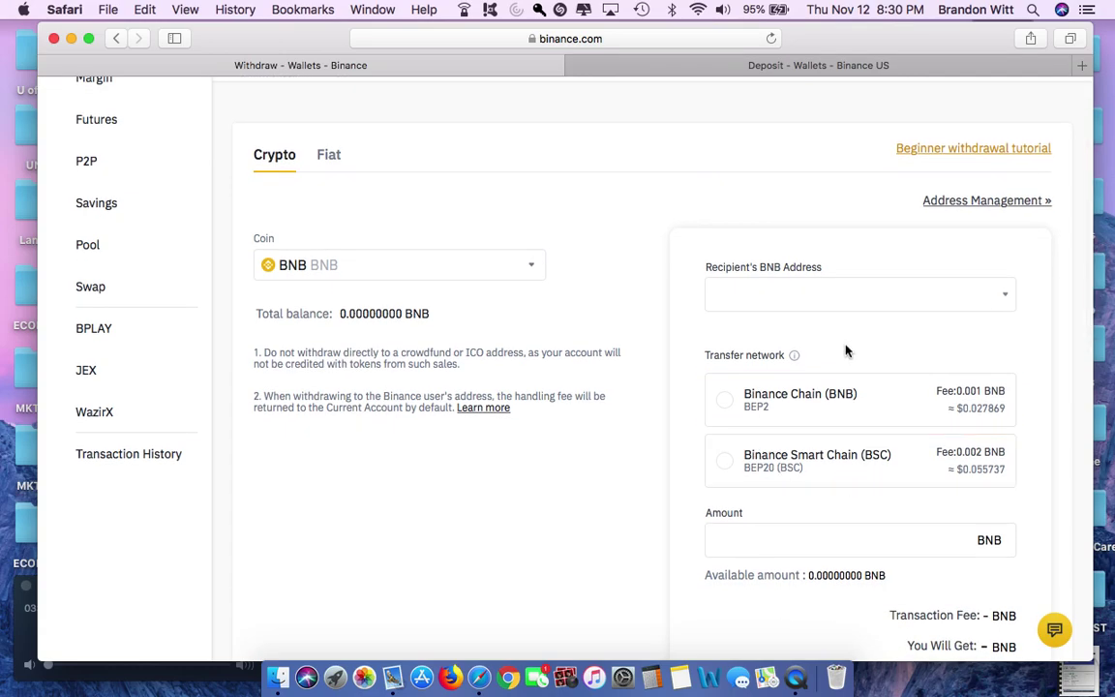
click(745, 63)
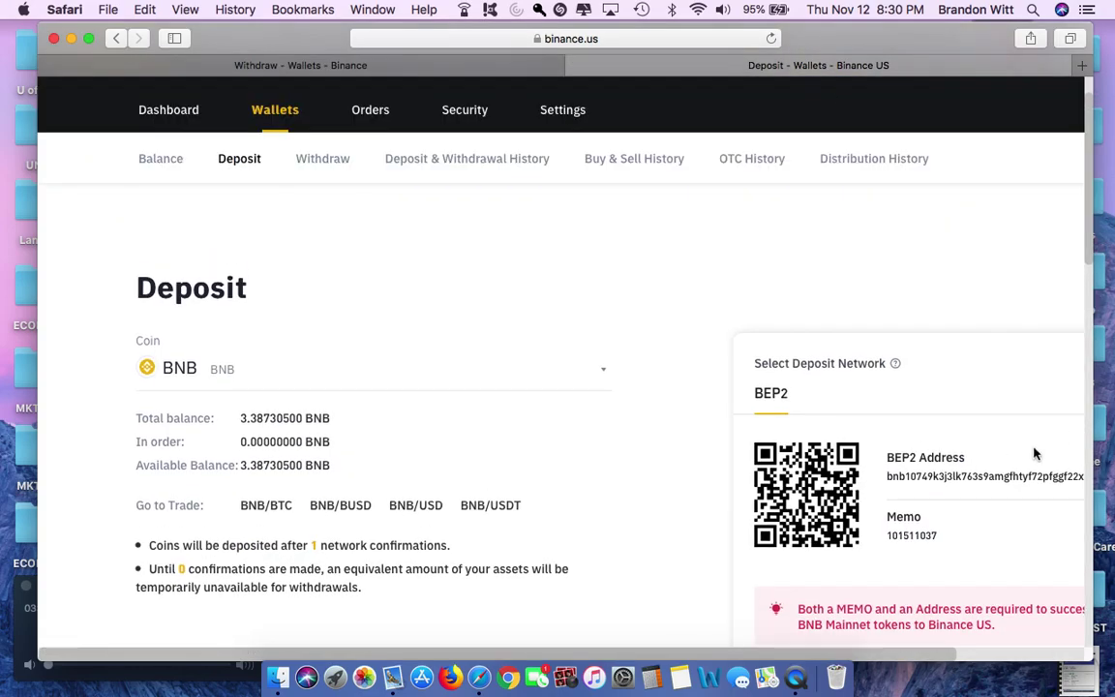
scroll(1013, 499, right, 3)
drag(965, 477, 743, 472)
key(super+c)
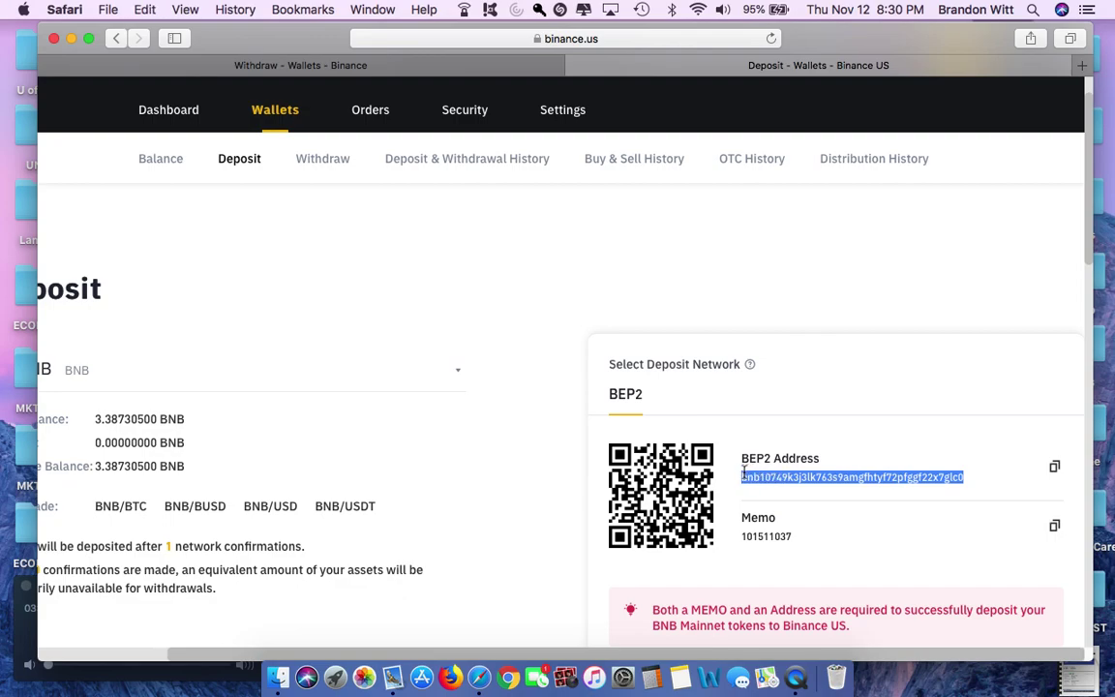
Step: Paste it as the Recipient's BNB Address, recognized as a Binance Chain (BNB) address
click(475, 64)
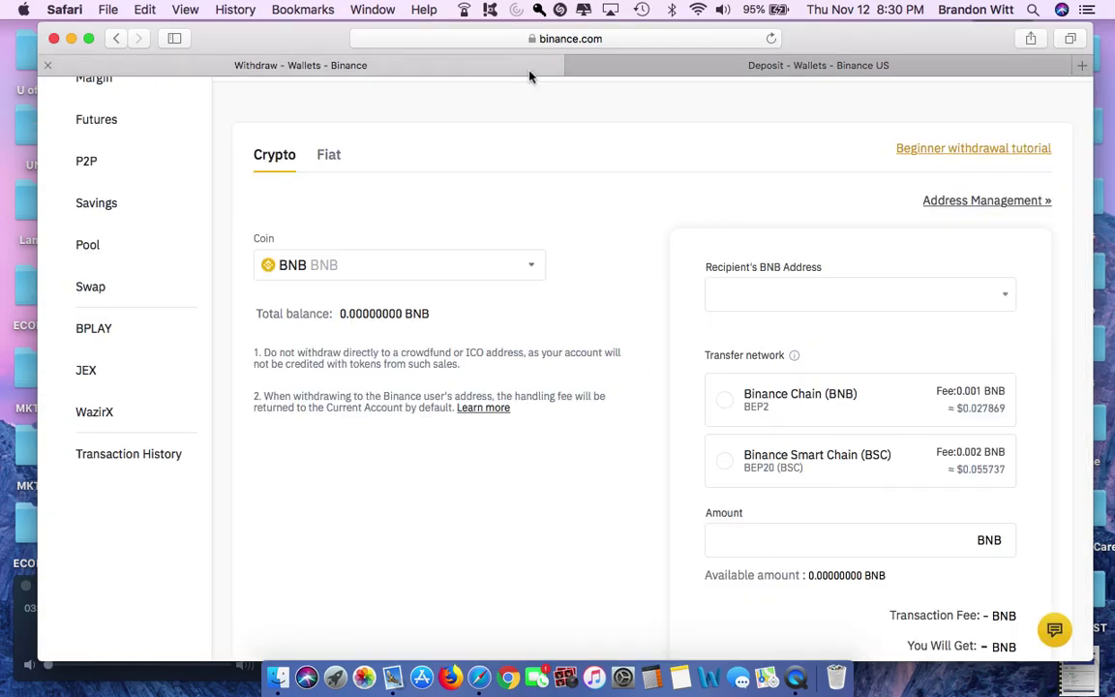
click(808, 294)
key(super+v)
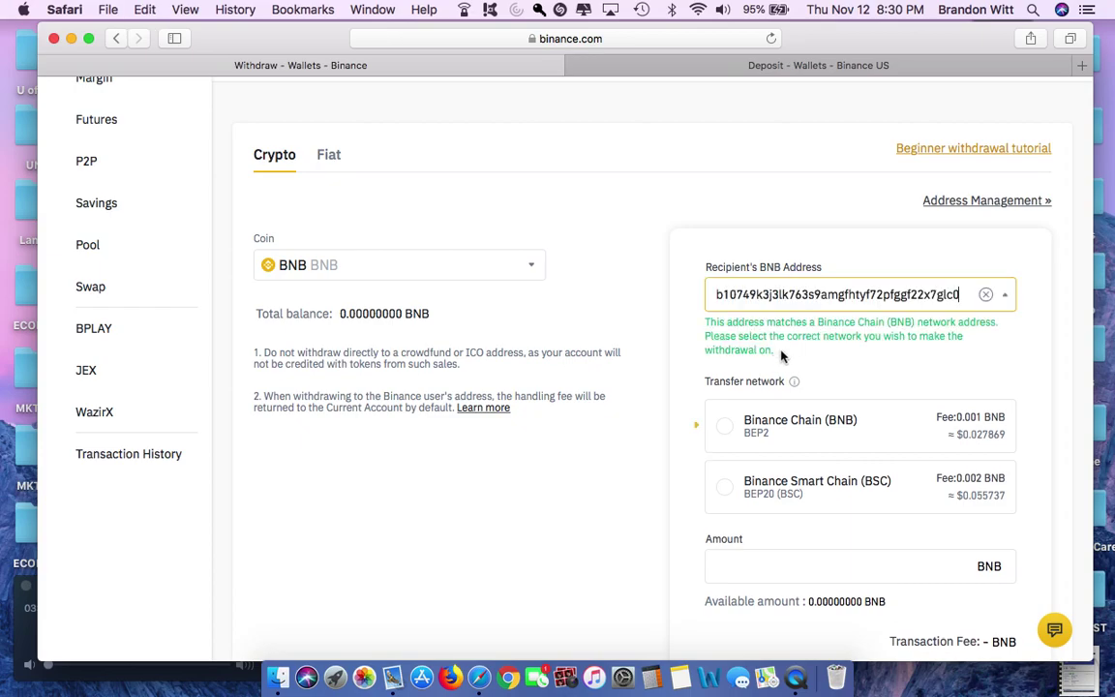
click(830, 356)
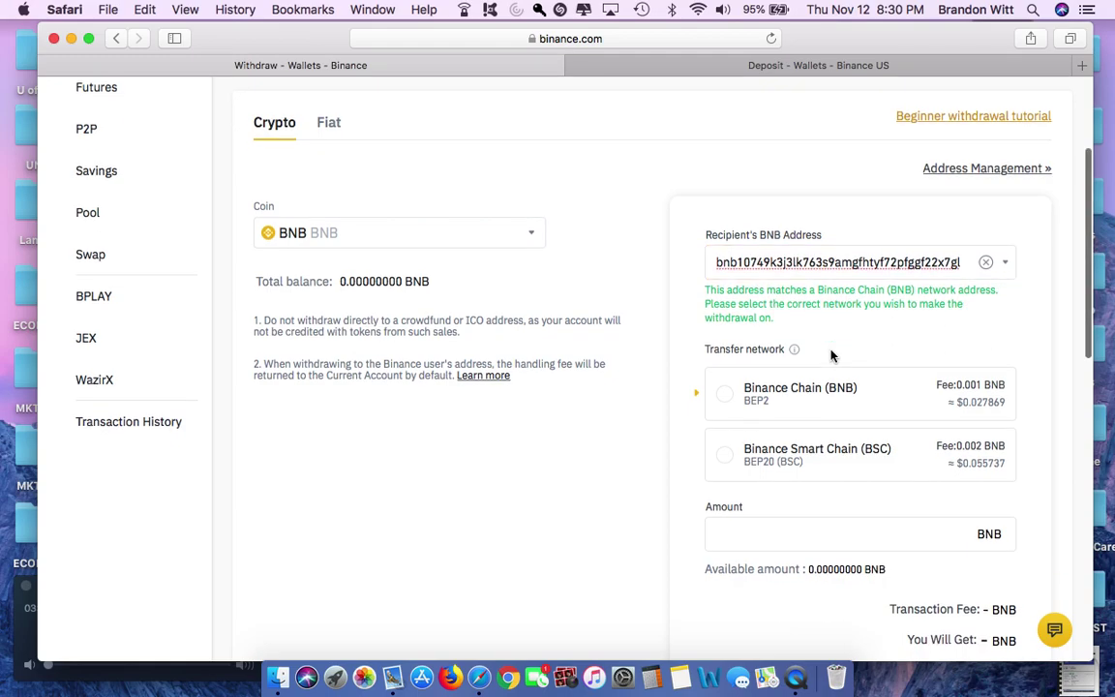
scroll(747, 348, down, 1)
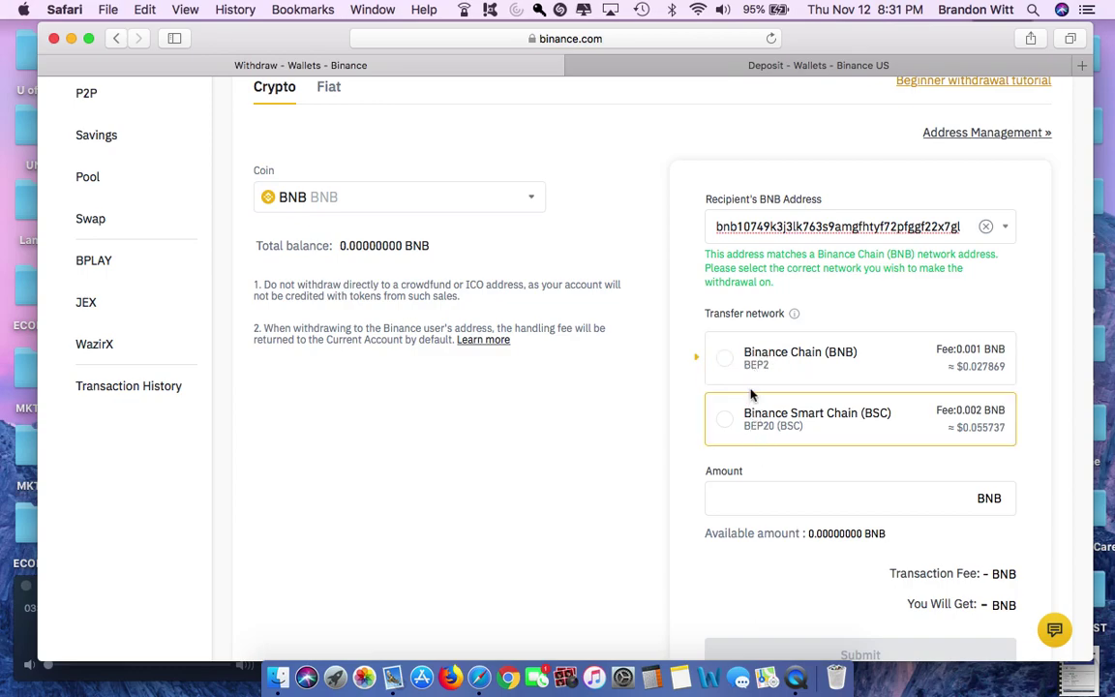
Step: Choose the Binance Chain (BNB) BEP2 network, then select the memo on the Binance.US deposit page
click(732, 364)
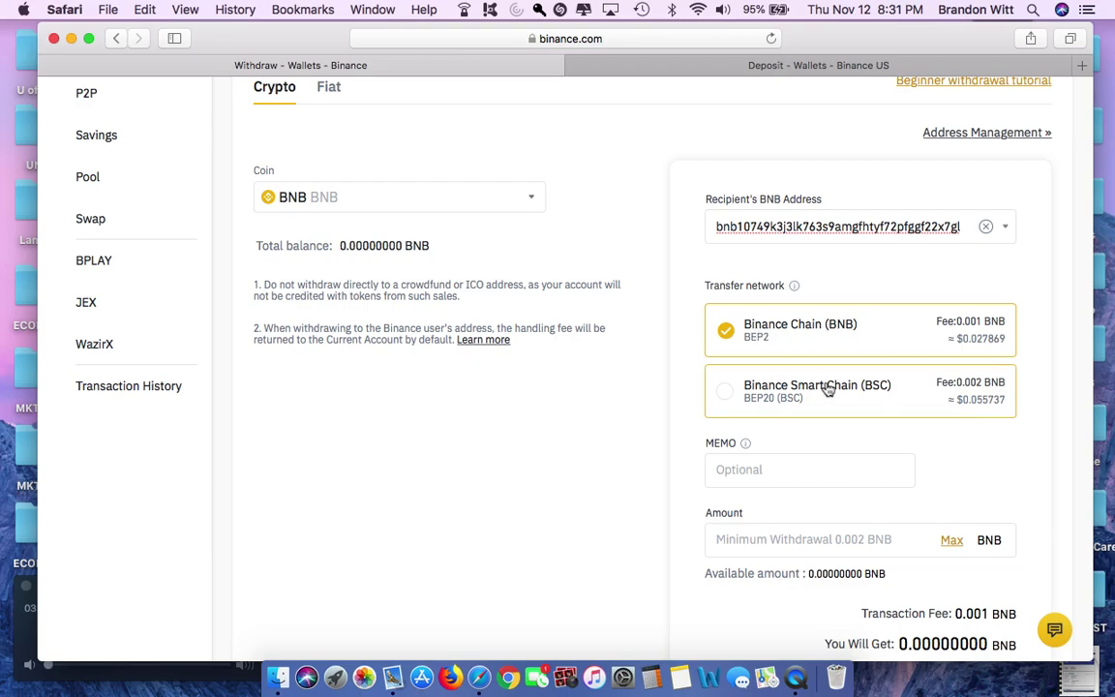
click(745, 469)
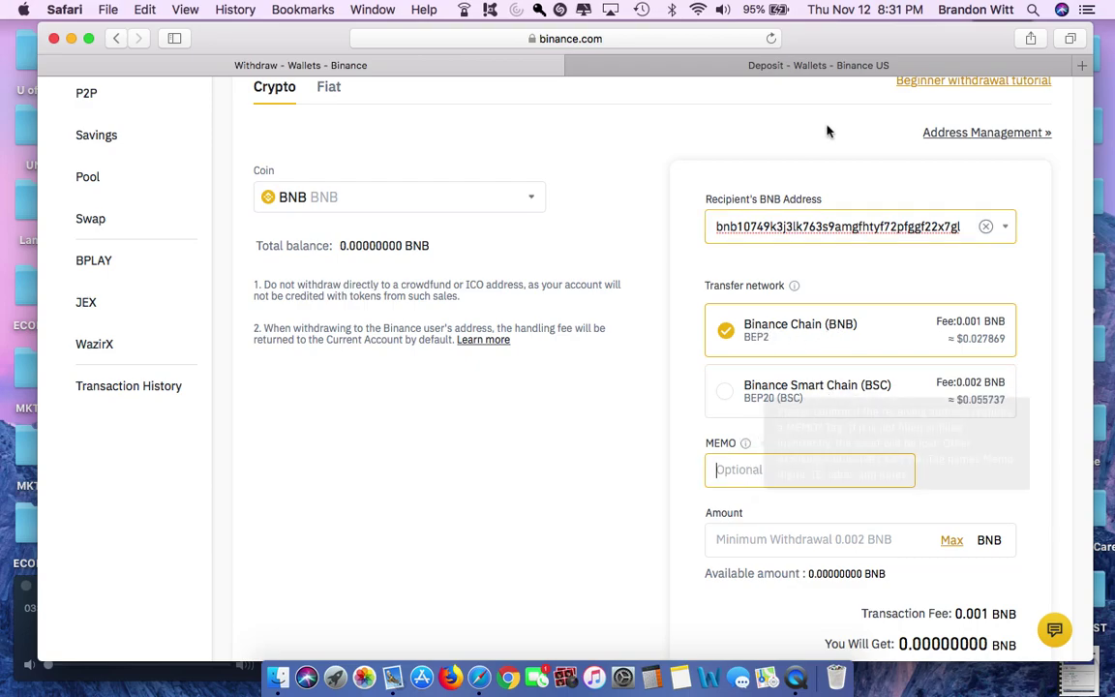
click(817, 65)
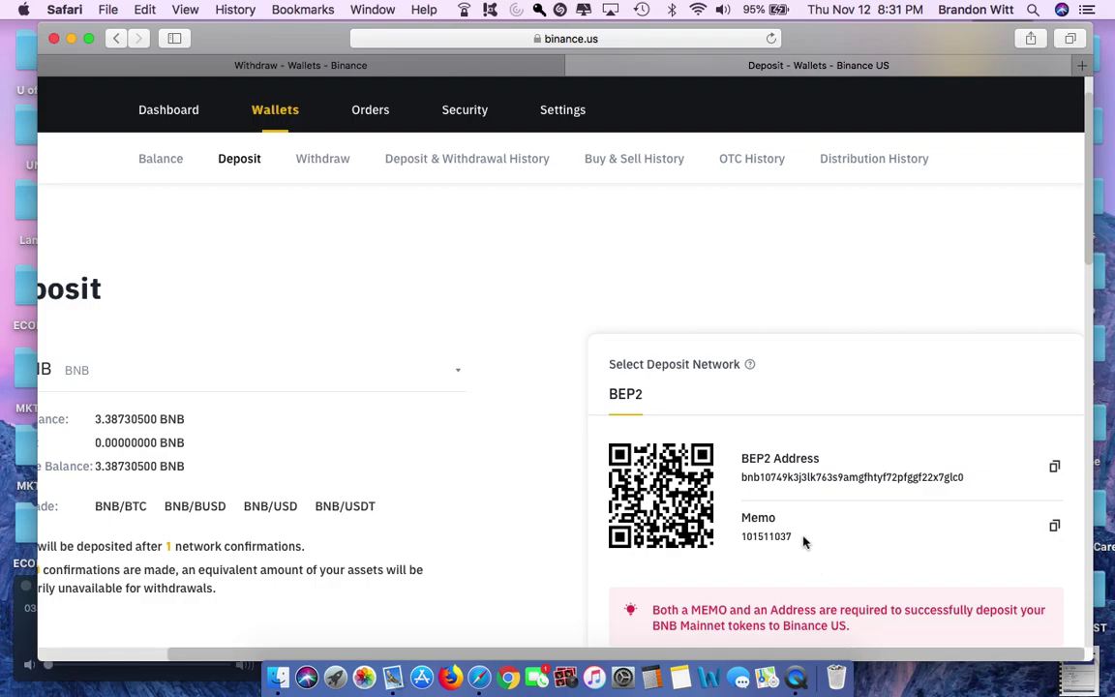
drag(789, 535, 741, 534)
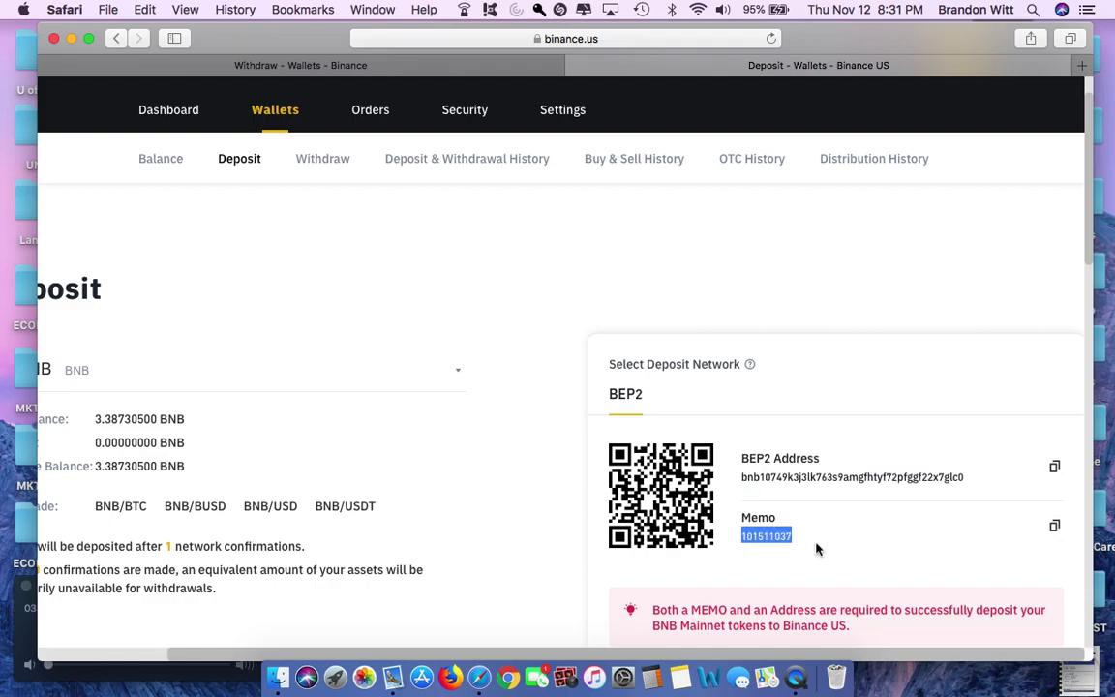
Step: Paste the Binance.US deposit memo into the withdrawal MEMO field
click(426, 65)
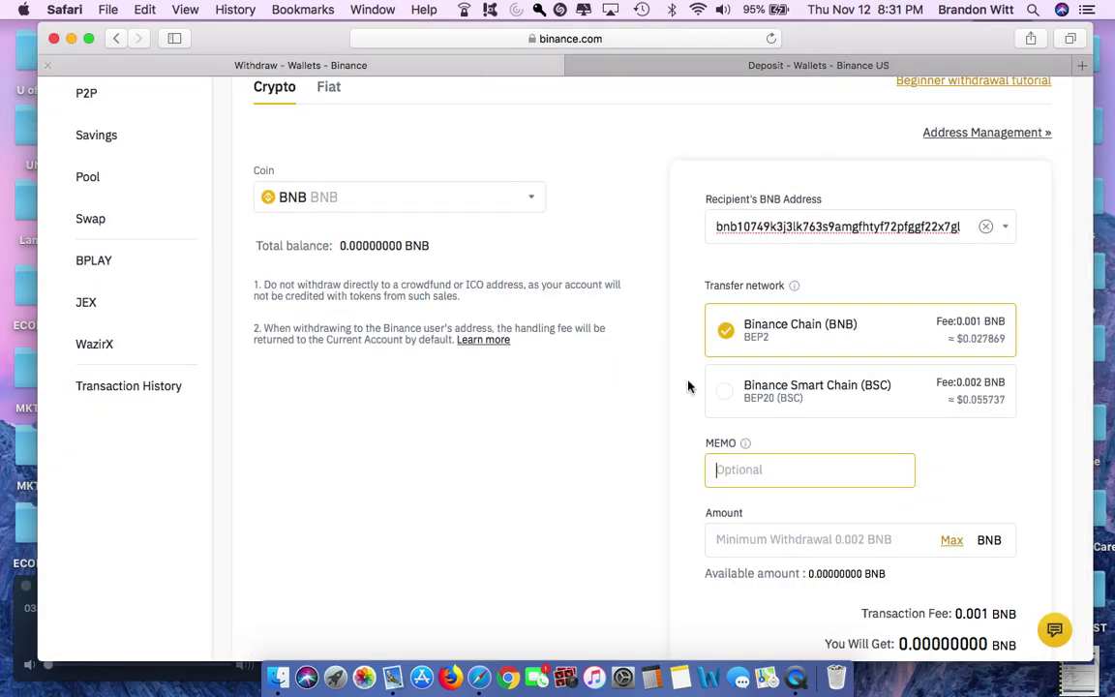
click(763, 470)
key(super+v)
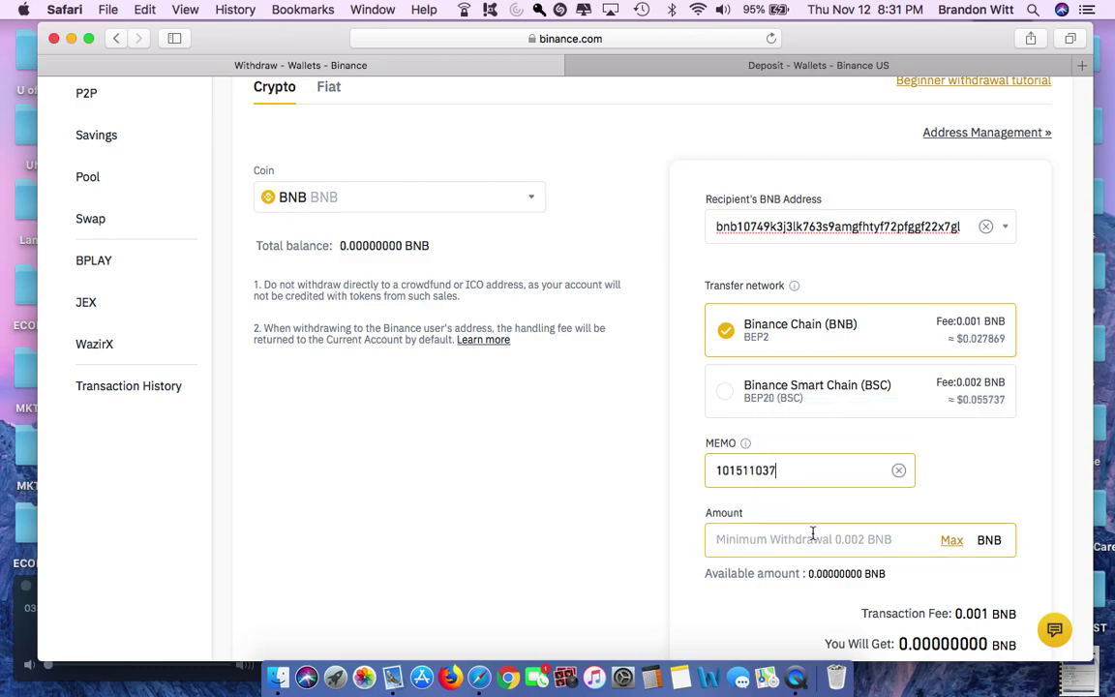
Step: Set the BNB withdrawal amount to Max and submit the withdrawal
click(820, 538)
scroll(936, 561, down, 1)
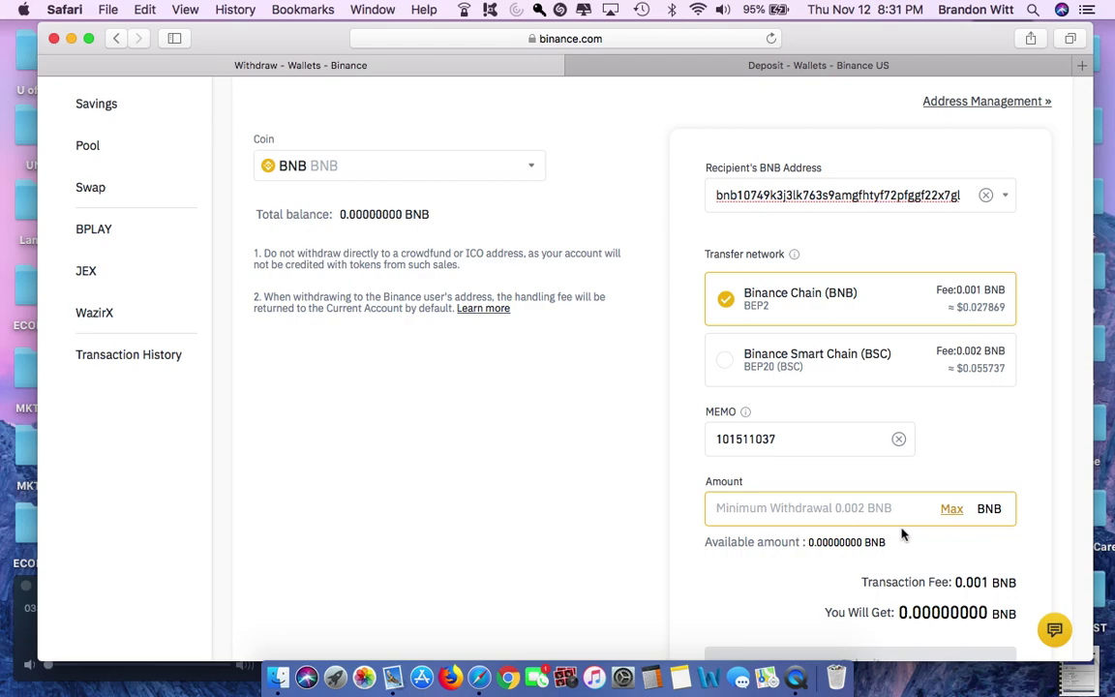
click(950, 510)
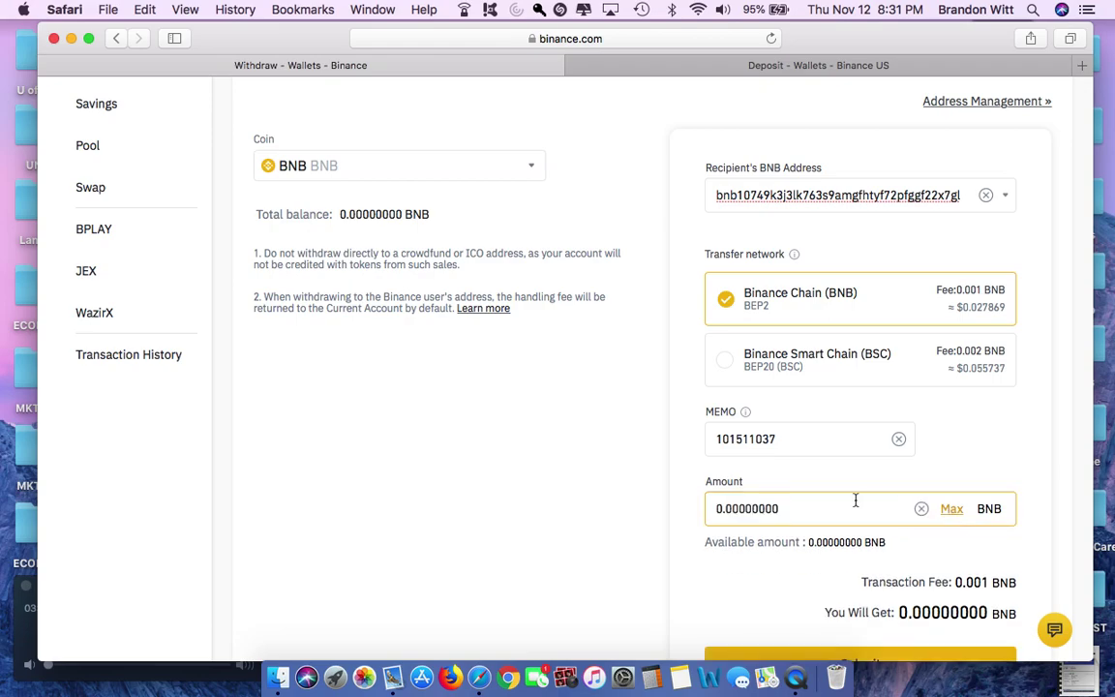
scroll(819, 503, up, 1)
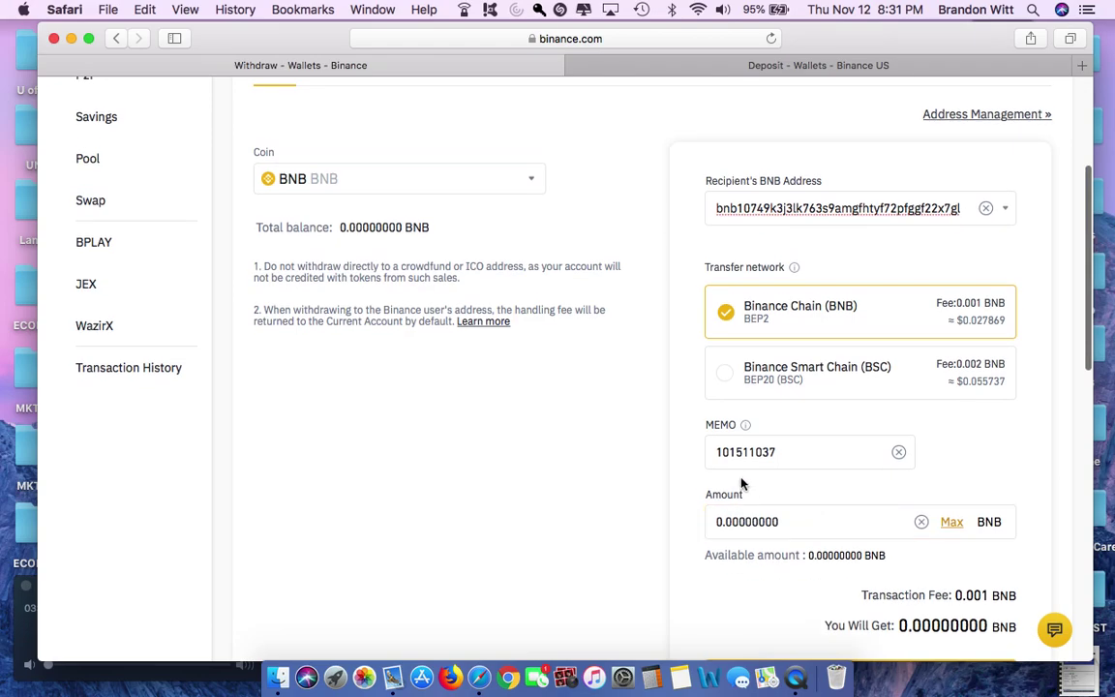
scroll(779, 482, up, 4)
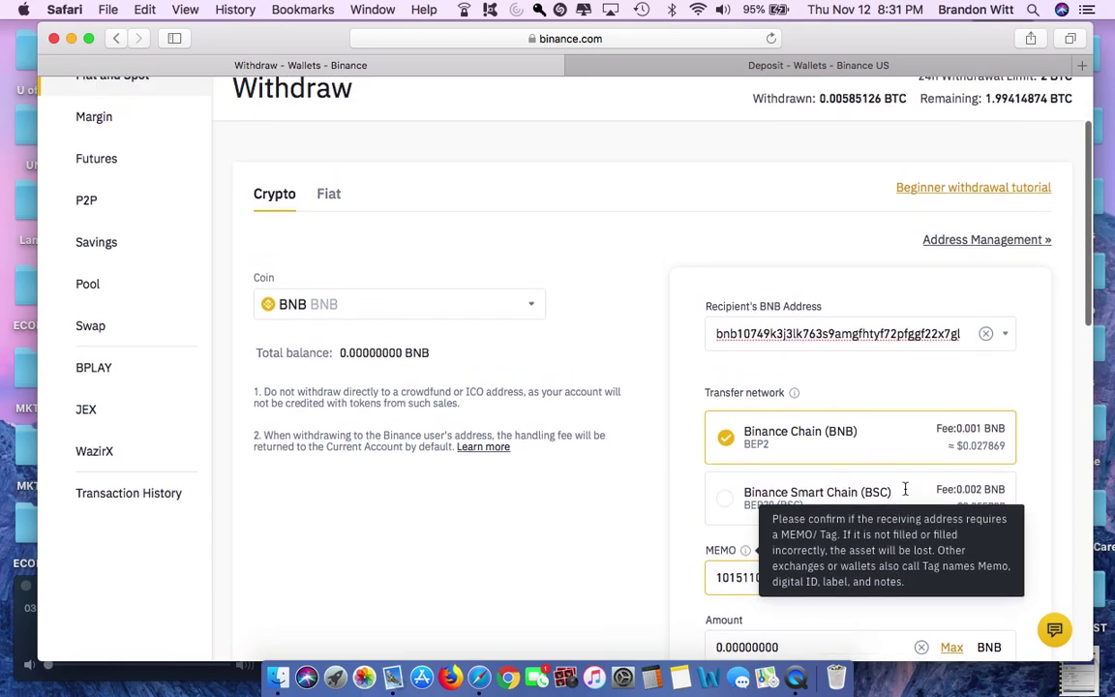
scroll(905, 489, up, 3)
scroll(906, 488, down, 10)
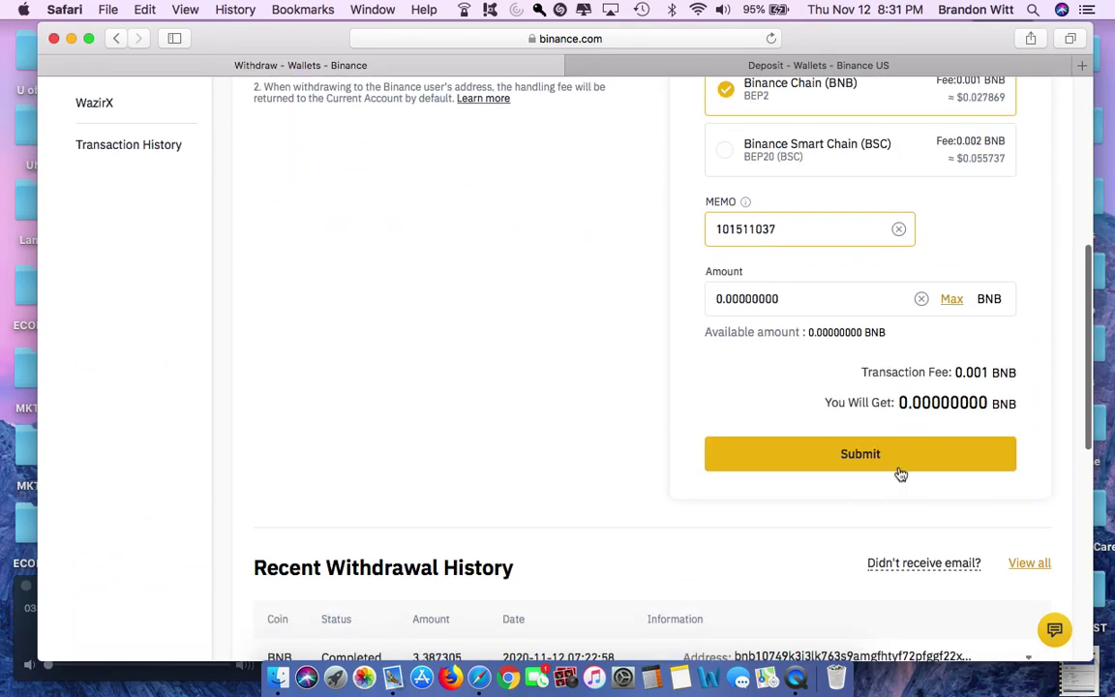
click(900, 474)
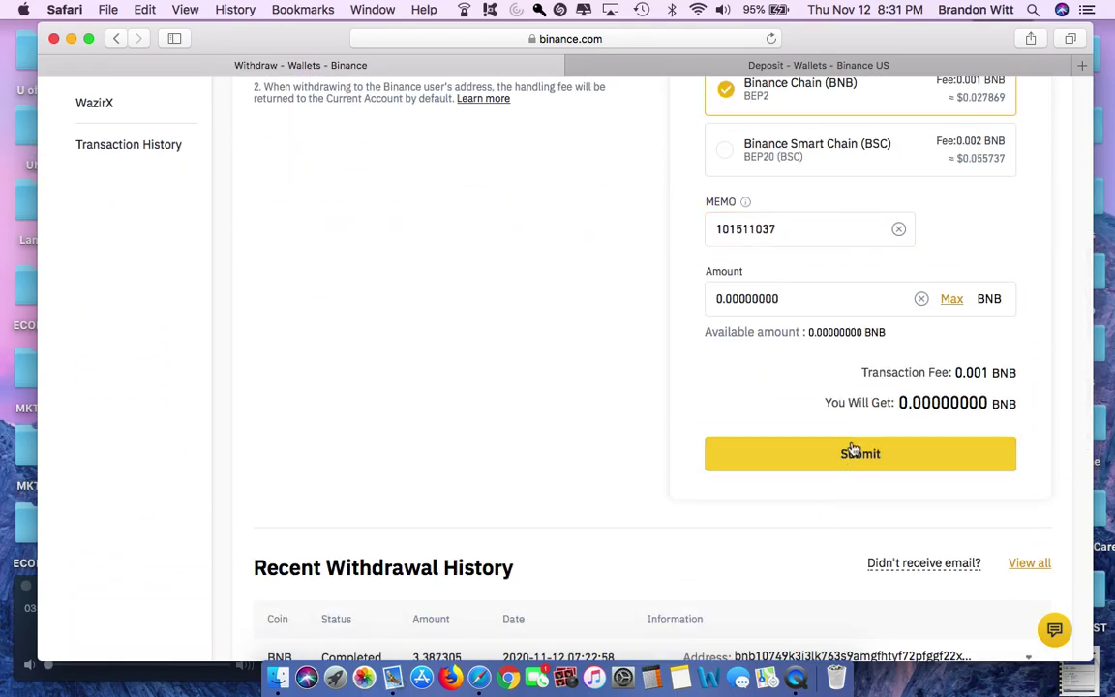
scroll(594, 474, up, 5)
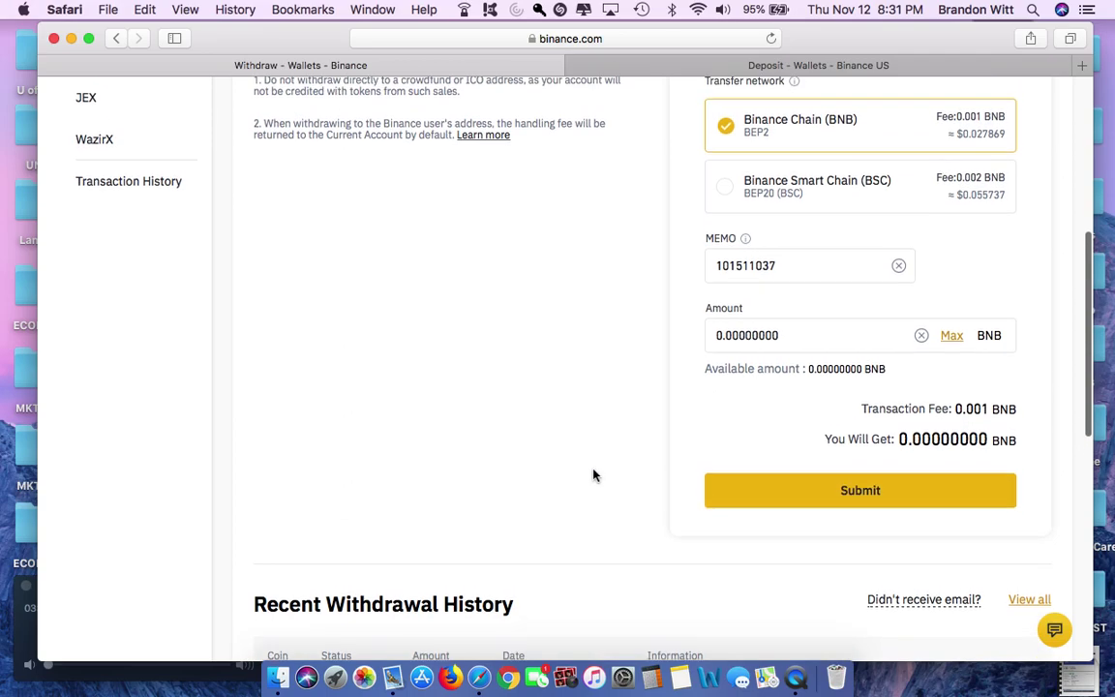
scroll(594, 474, up, 5)
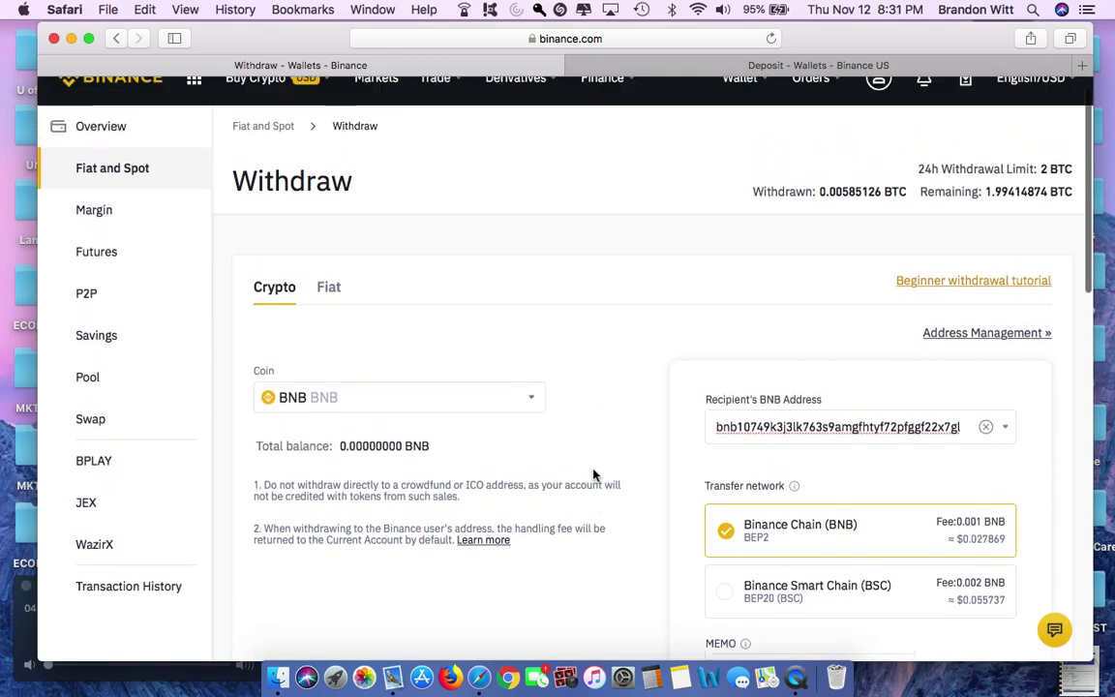
click(688, 60)
Step: Check the Binance.US balance showing 3.38730500 BNB with a $94.50 estimated value
scroll(194, 468, left, 3)
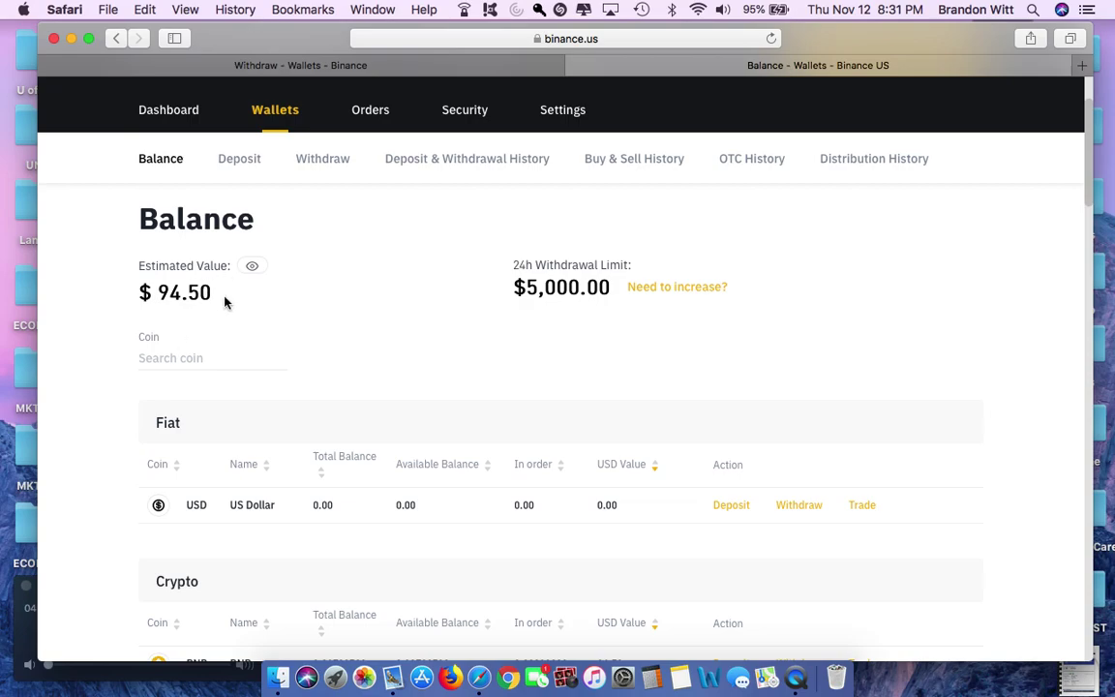
drag(210, 293, 140, 298)
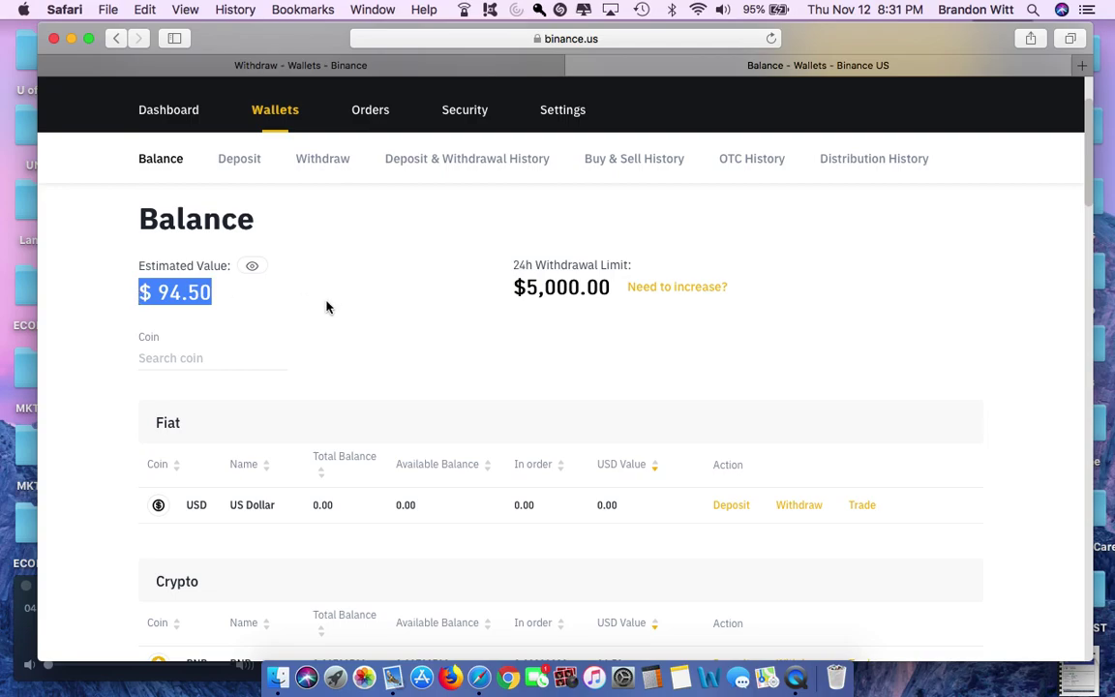
click(256, 323)
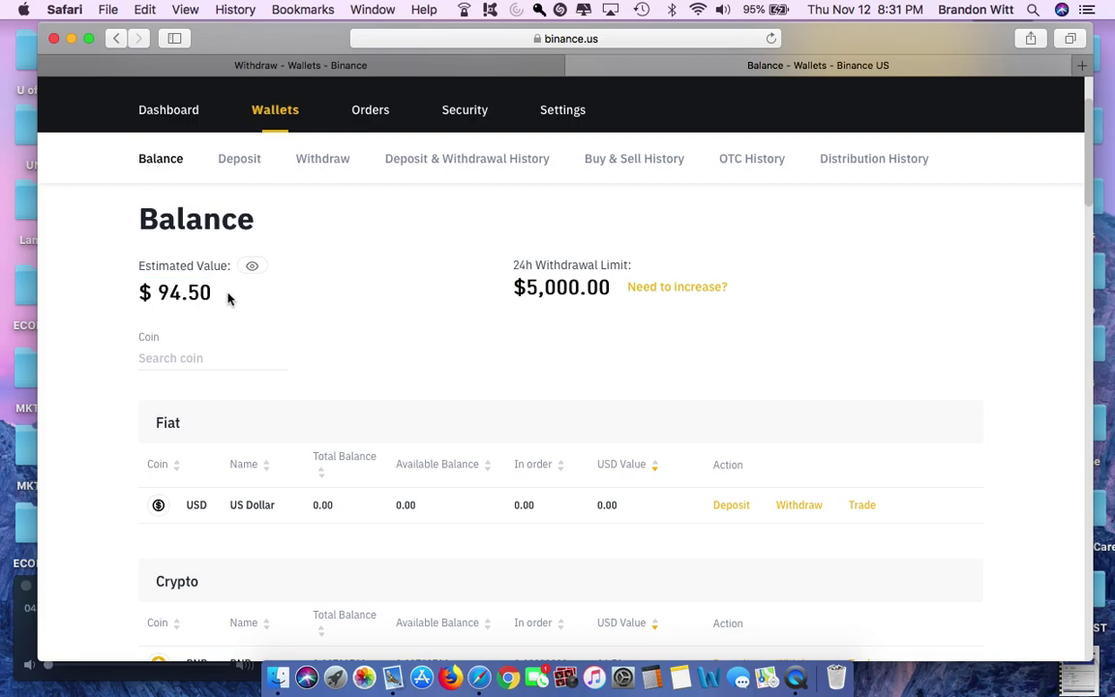
drag(229, 299, 140, 297)
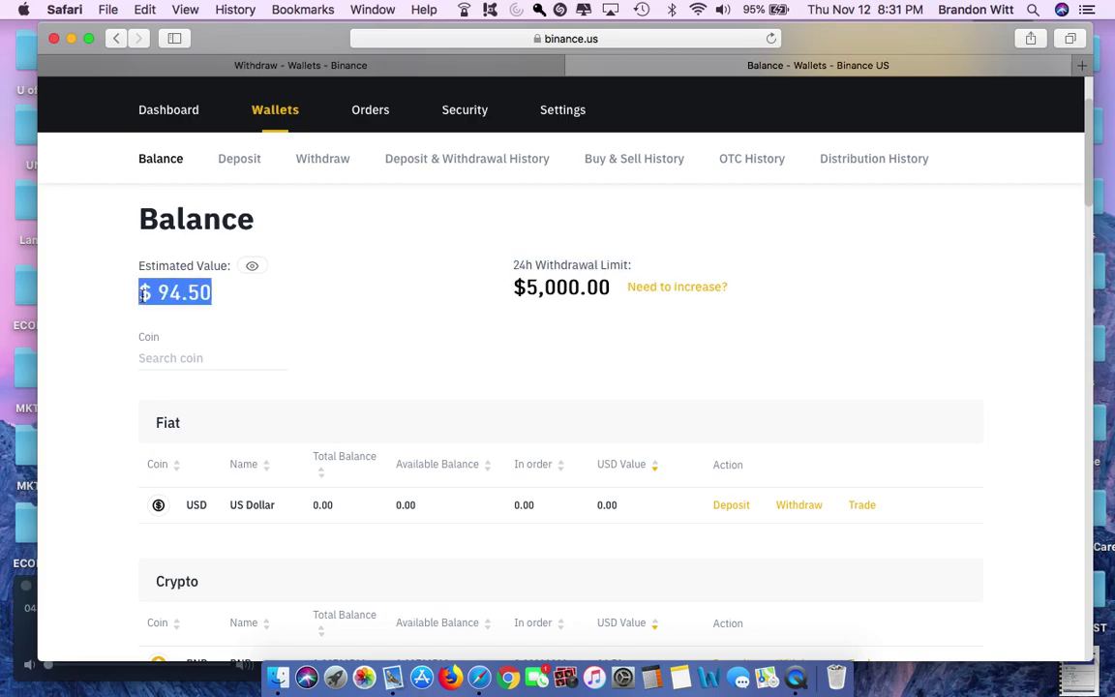
click(217, 308)
scroll(379, 328, down, 1)
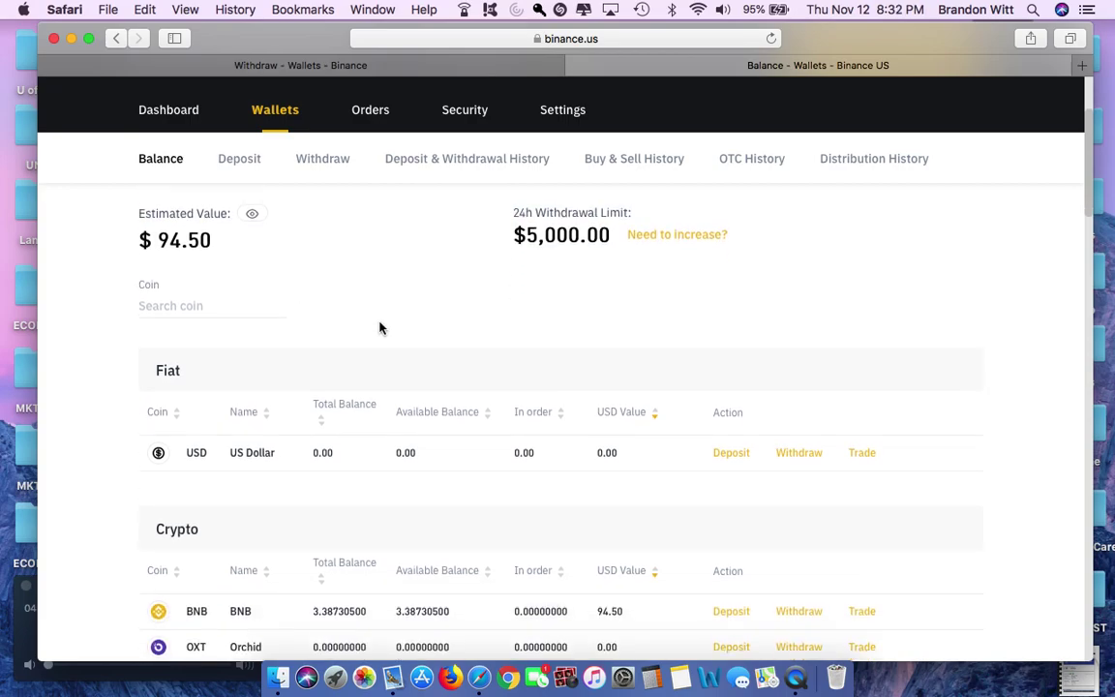
scroll(379, 328, up, 2)
scroll(272, 482, down, 1)
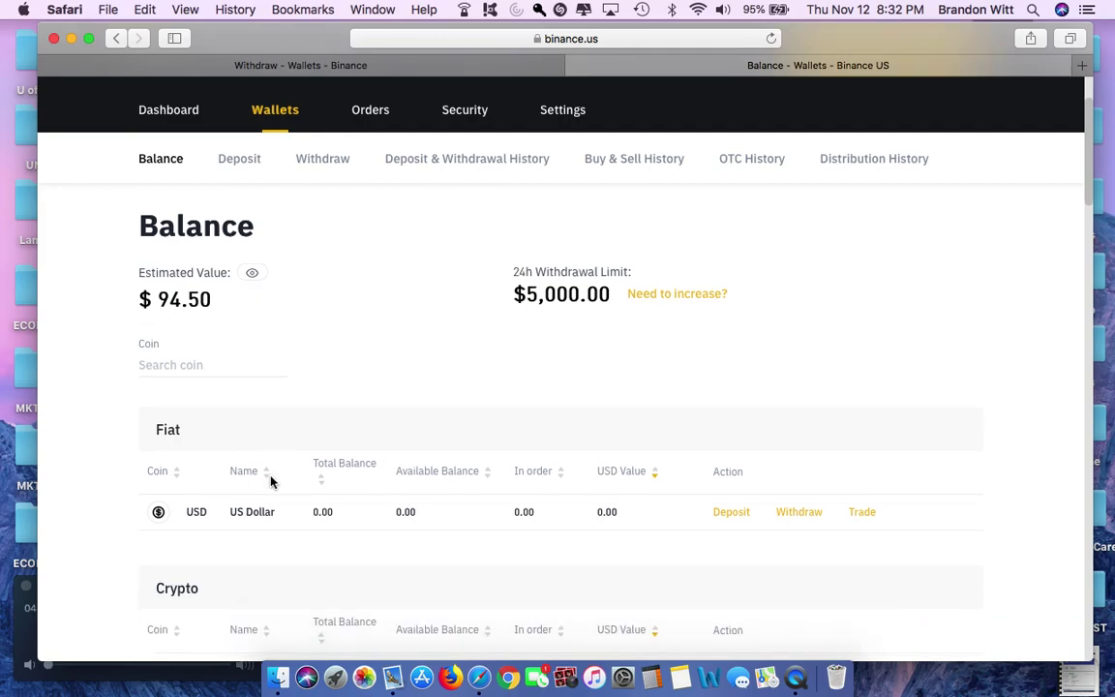
scroll(272, 482, up, 1)
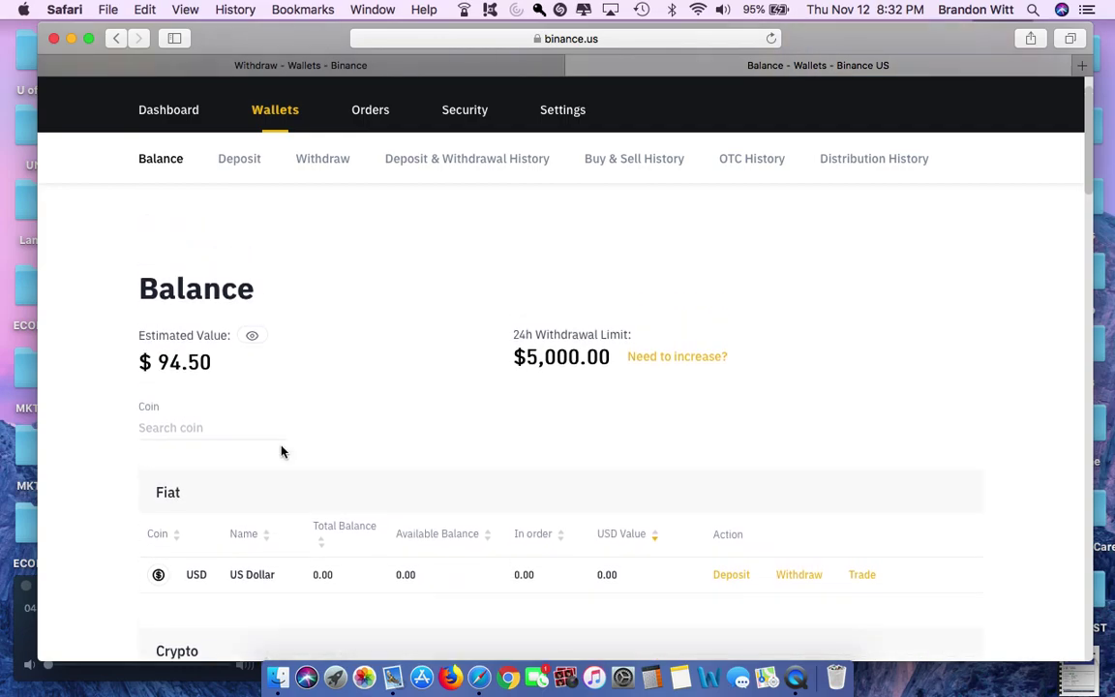
scroll(282, 451, up, 1)
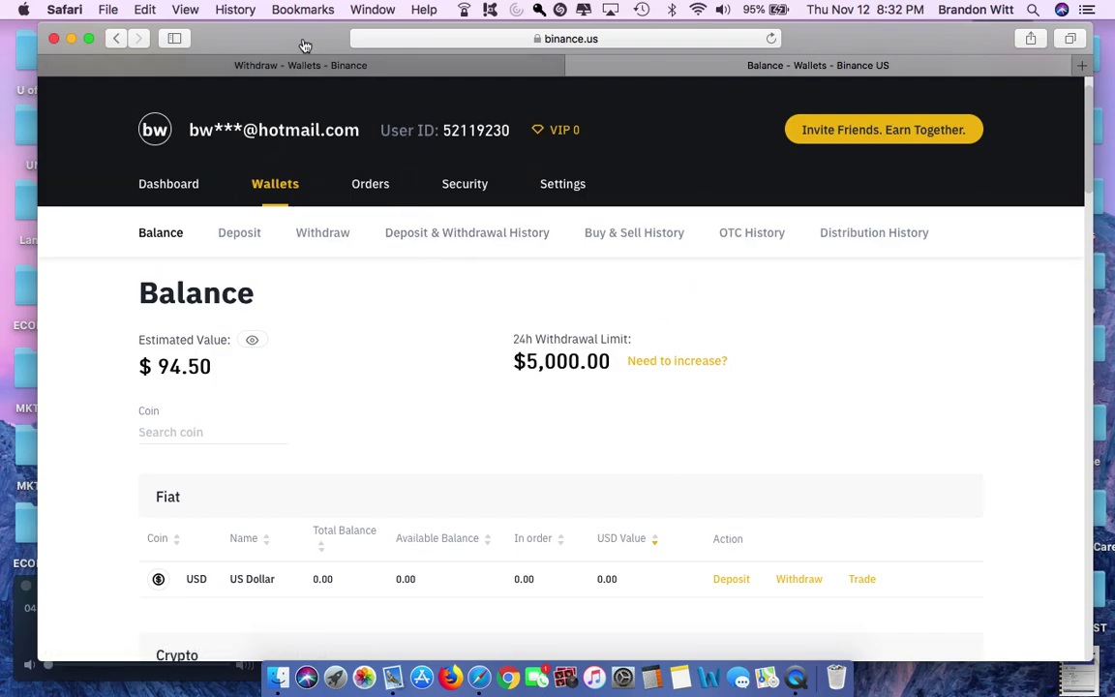
drag(301, 42, 373, 41)
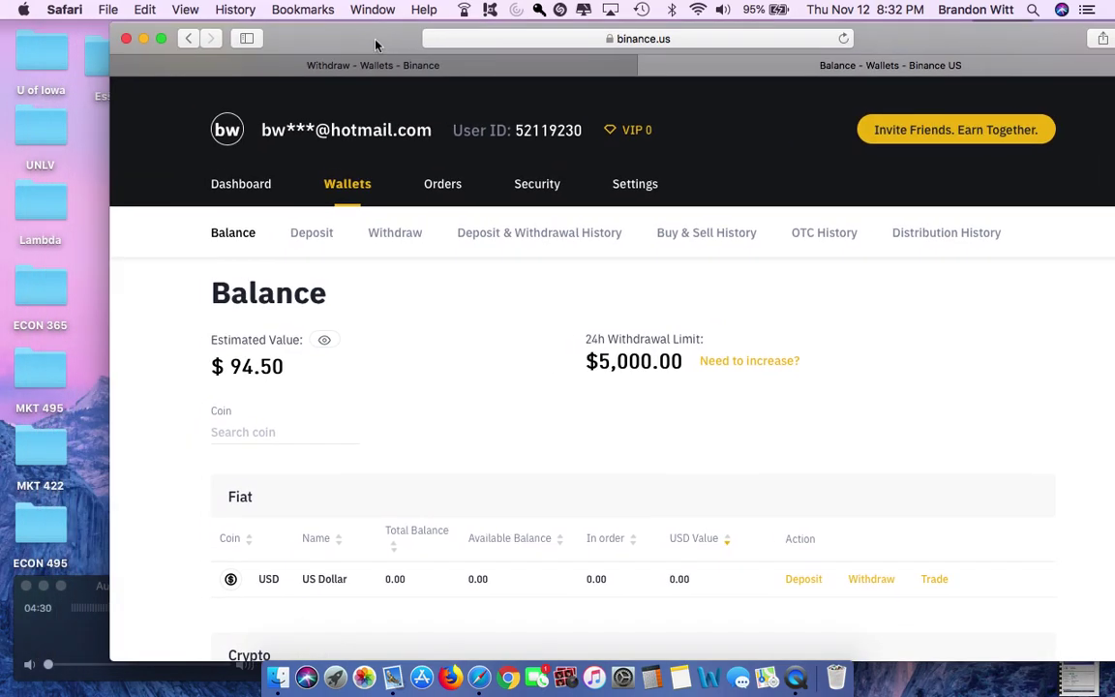
Step: Stop the audio recording and get ready to quit the recorder
click(76, 646)
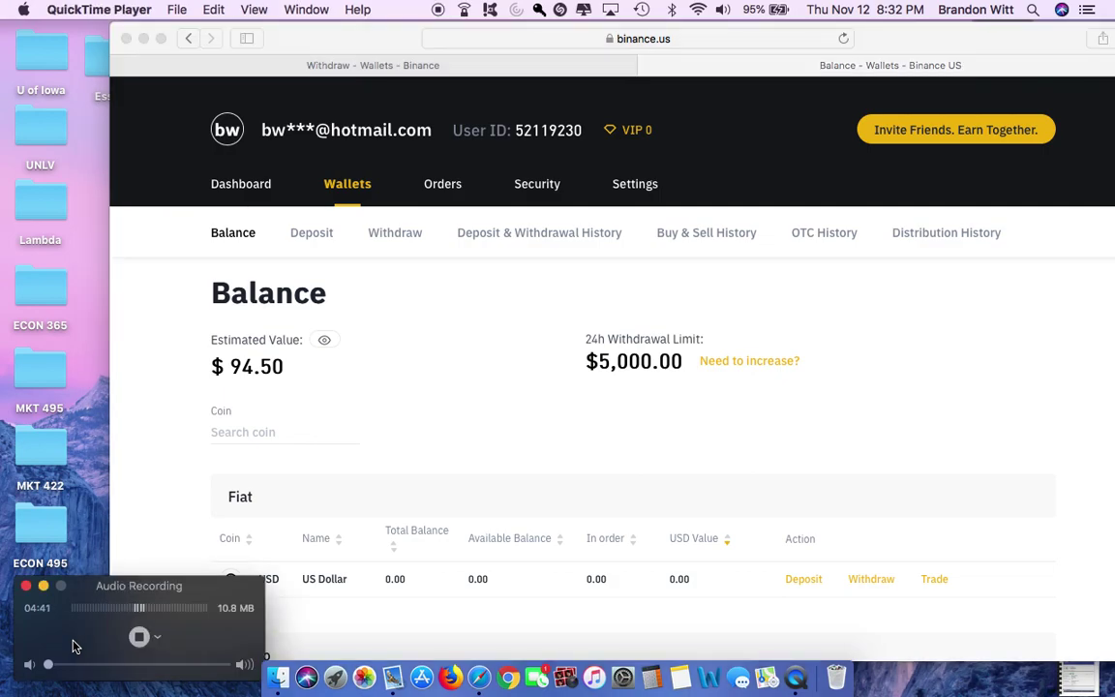
click(150, 637)
click(108, 9)
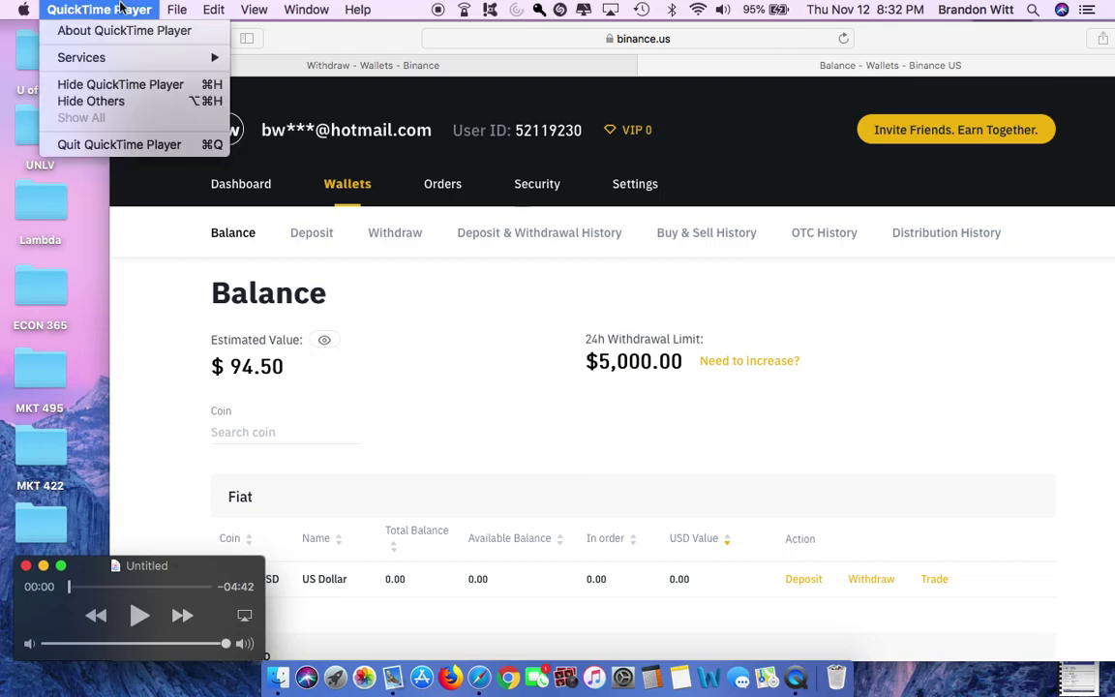